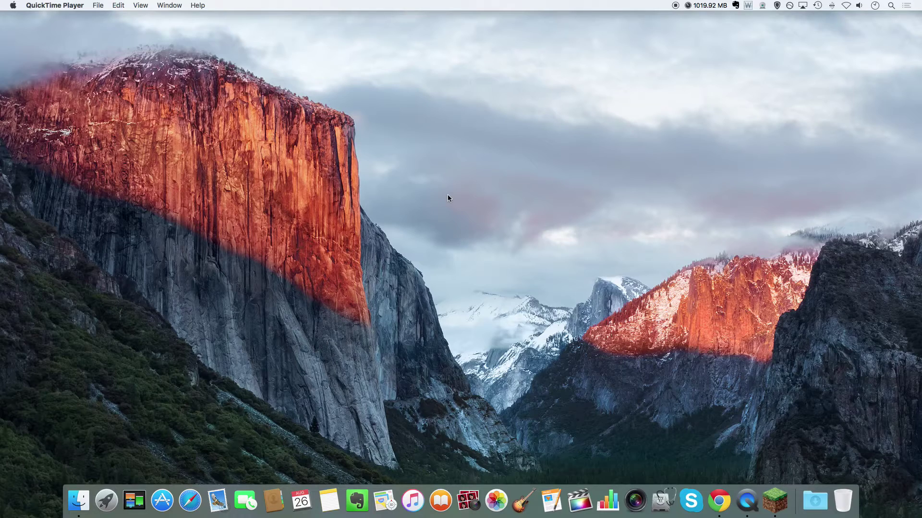
Step: Launch the Minecraft Launcher and keep the Copy of 1.8 profile selected
click(775, 500)
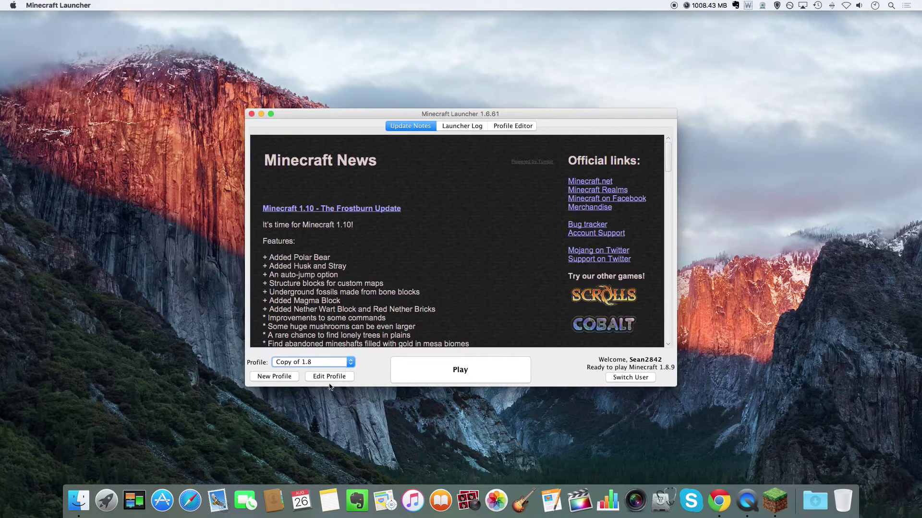
click(347, 364)
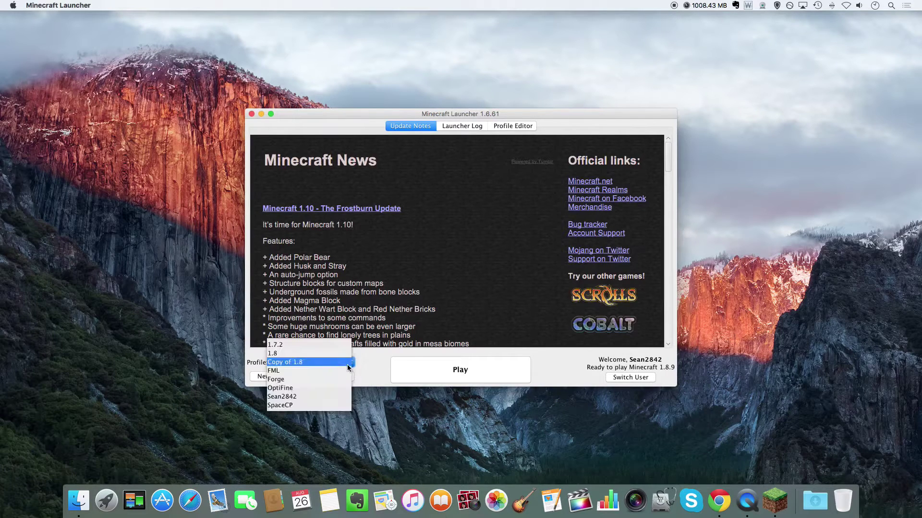
click(293, 363)
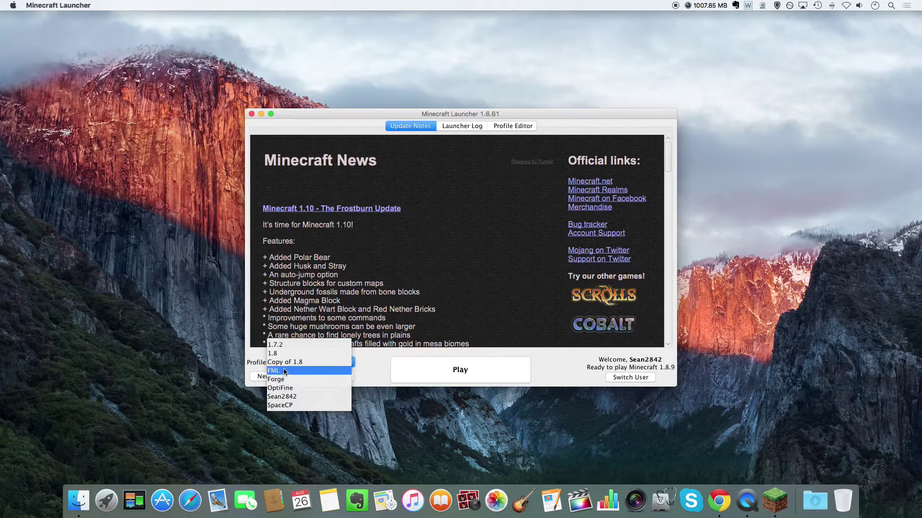
click(285, 362)
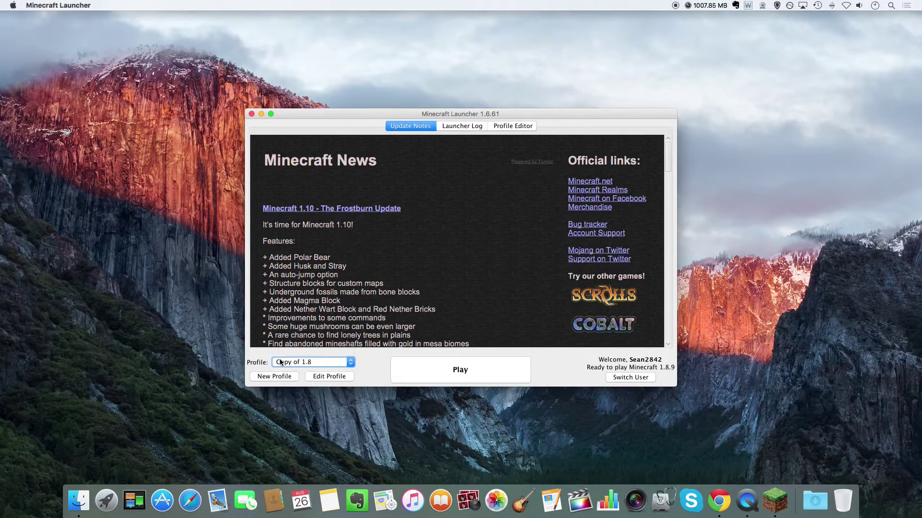
Step: Set the Copy of 1.8 profile's version to release 1.10.2 and save it
click(319, 375)
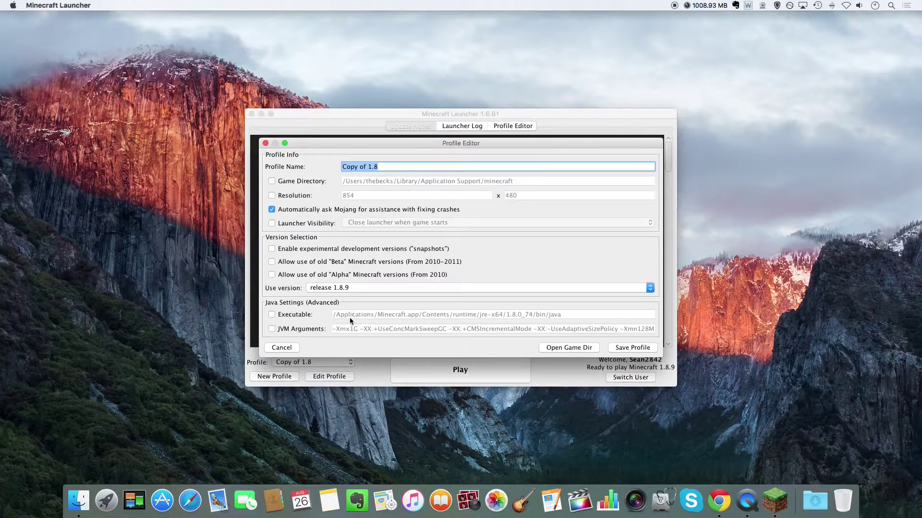
click(354, 288)
scroll(349, 322, up, 3)
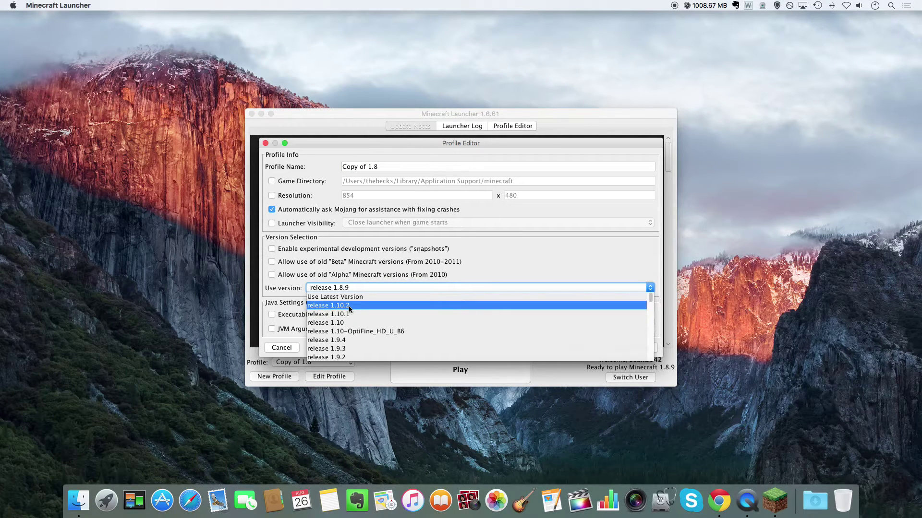
click(378, 306)
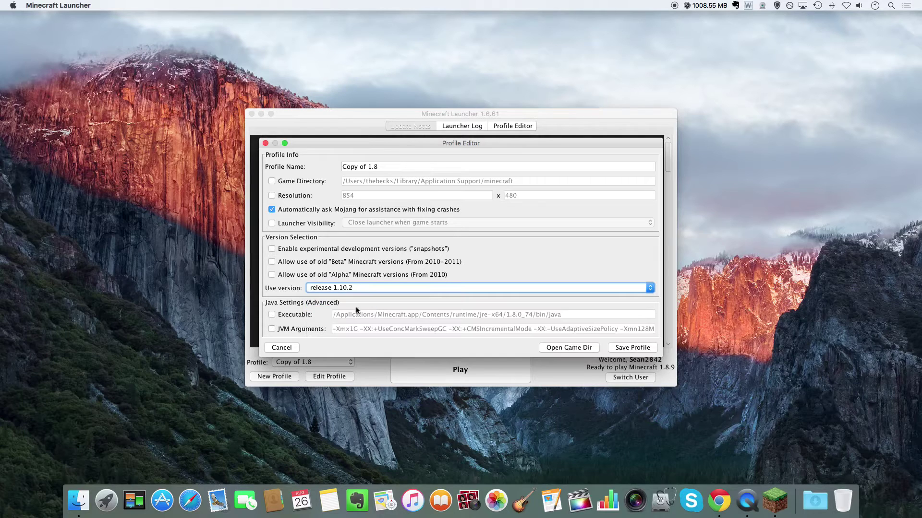
click(631, 347)
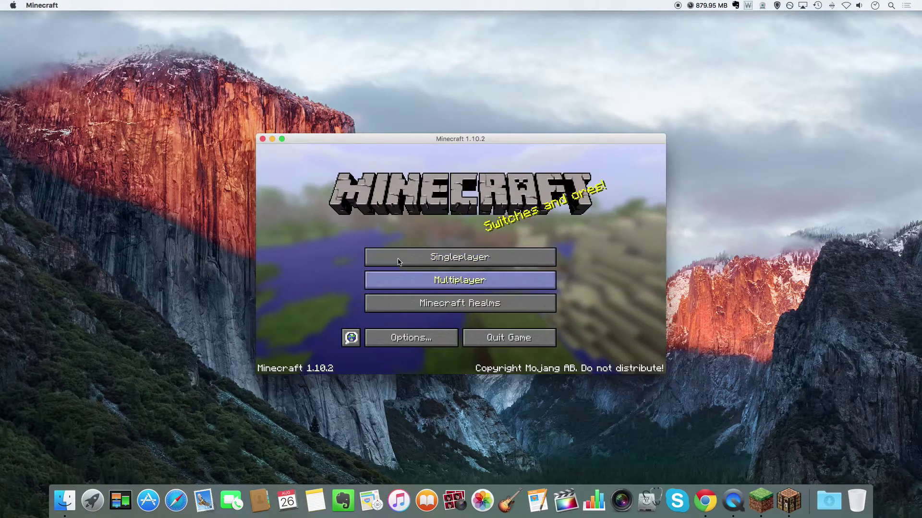
Step: Glance at the multiplayer server list, then quit Minecraft 1.10.2
click(441, 281)
click(572, 356)
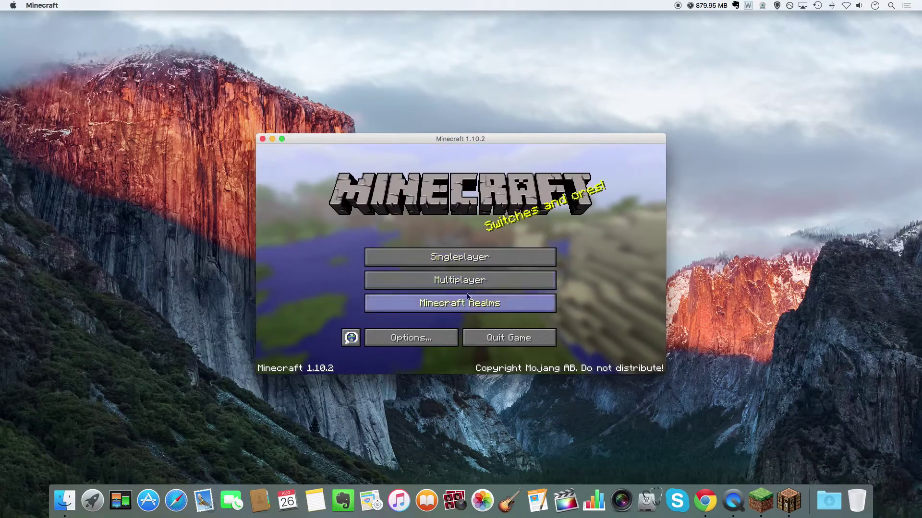
click(509, 338)
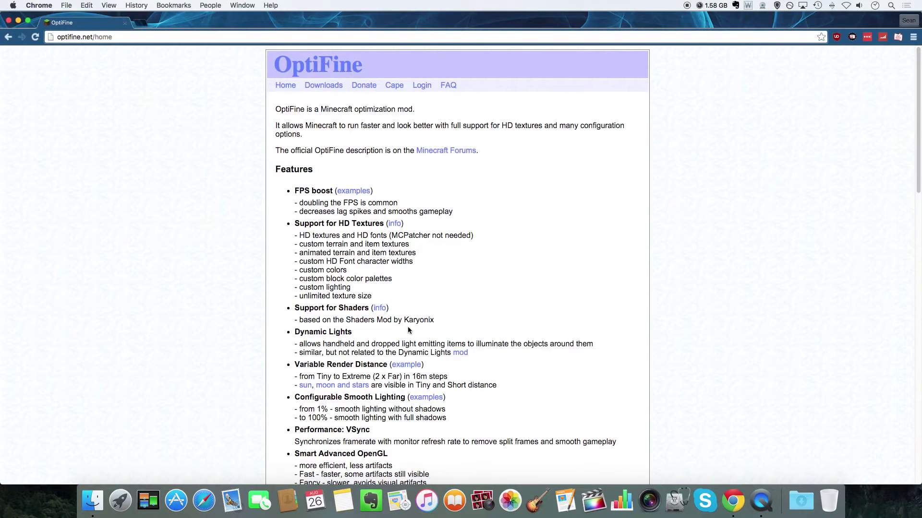
scroll(408, 229, down, 5)
scroll(409, 229, down, 5)
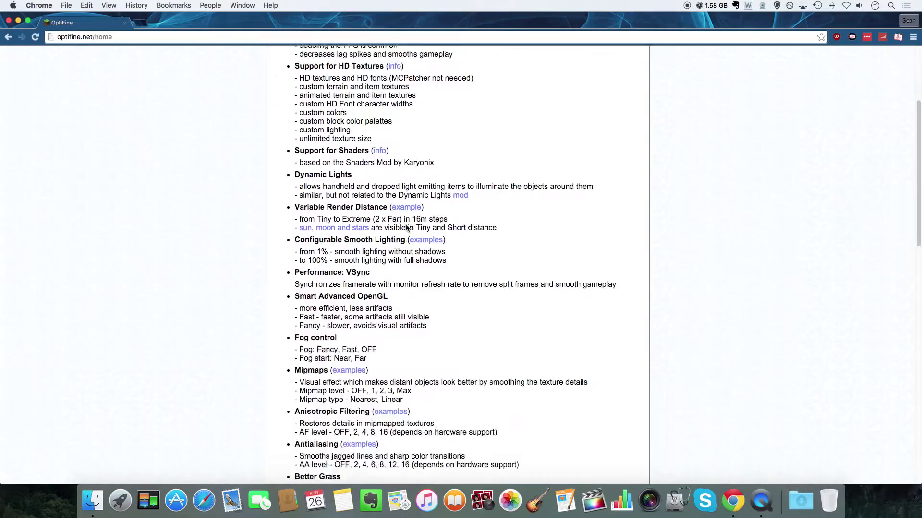
scroll(409, 228, down, 5)
scroll(408, 228, down, 10)
scroll(405, 224, down, 2)
scroll(405, 224, up, 20)
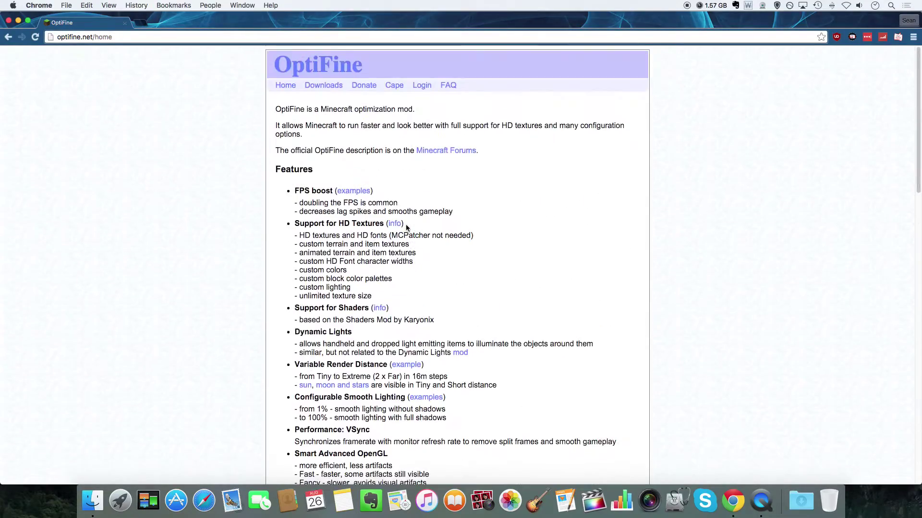
scroll(406, 224, down, 15)
scroll(405, 223, down, 8)
scroll(405, 224, up, 20)
Step: Go to OptiFine's Downloads page and highlight the Minecraft 1.10.2 builds section
click(316, 90)
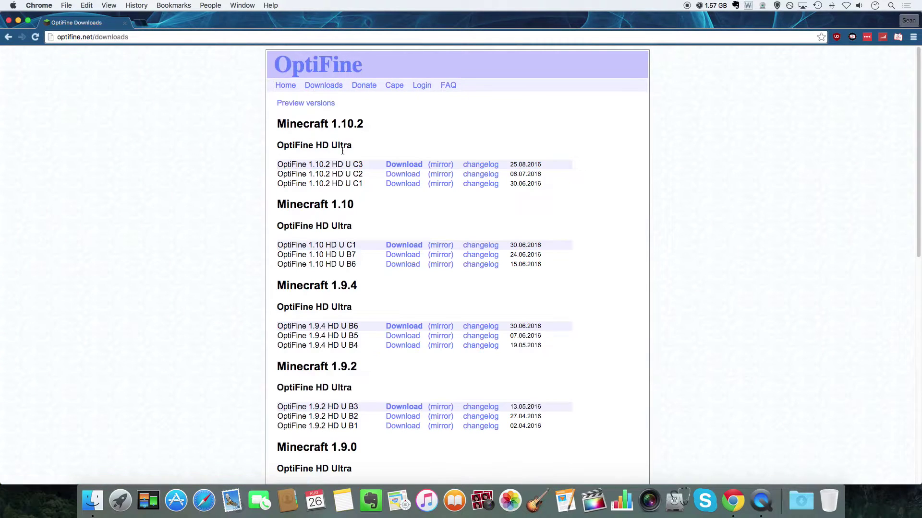
scroll(366, 212, down, 12)
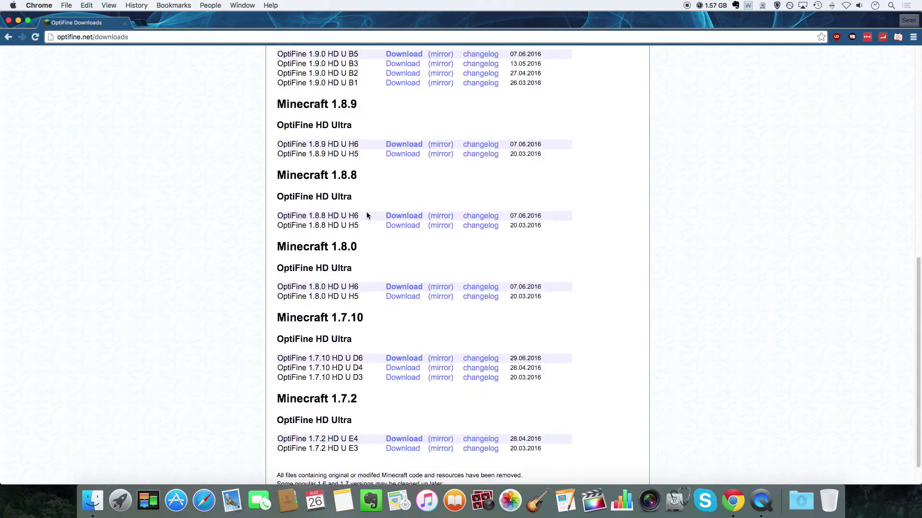
scroll(367, 212, up, 12)
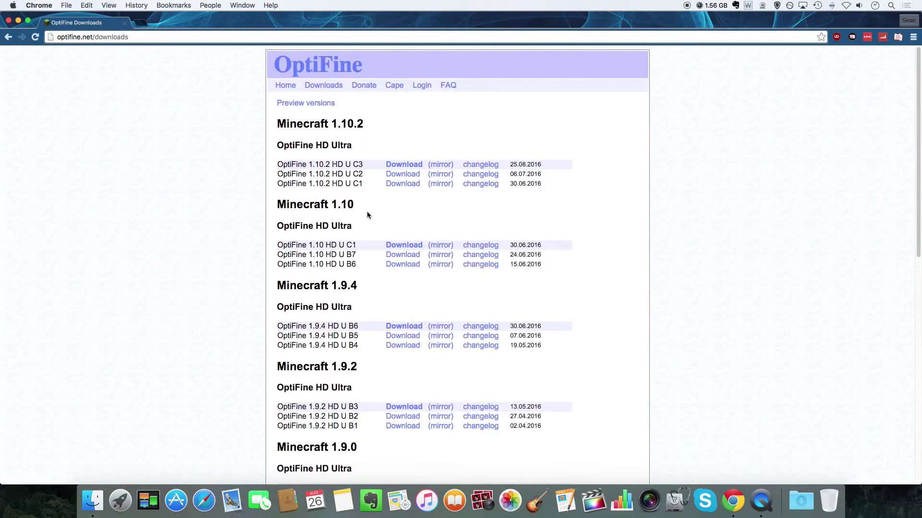
drag(276, 124, 360, 124)
click(403, 152)
Step: Close Chrome and select the downloaded OptiFine jar in Finder
click(8, 22)
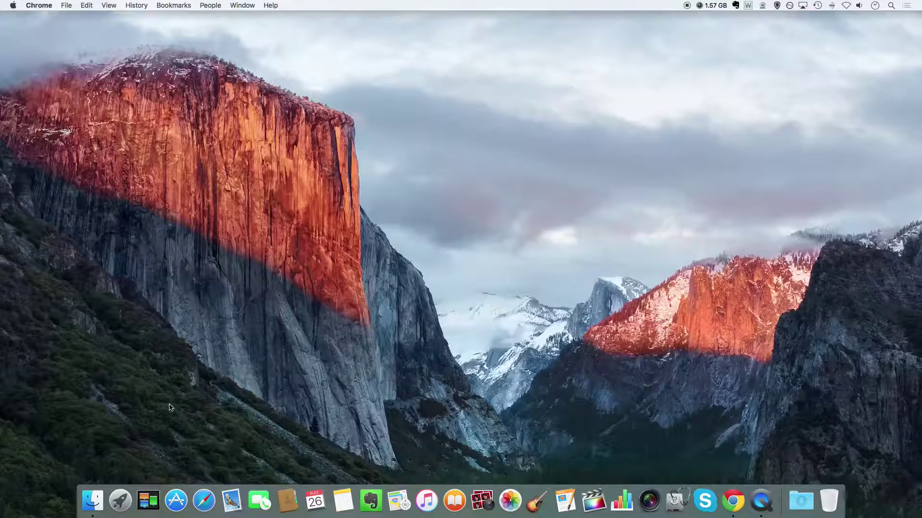
click(93, 501)
click(362, 220)
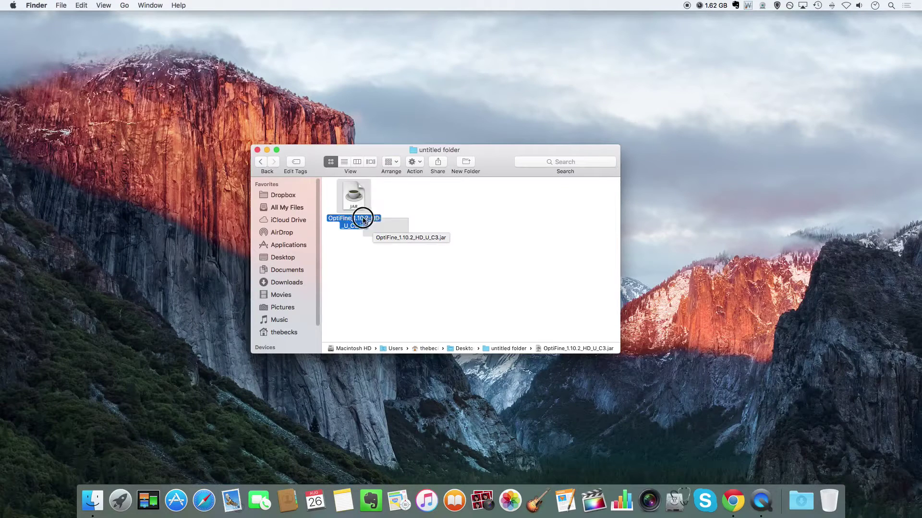
click(430, 242)
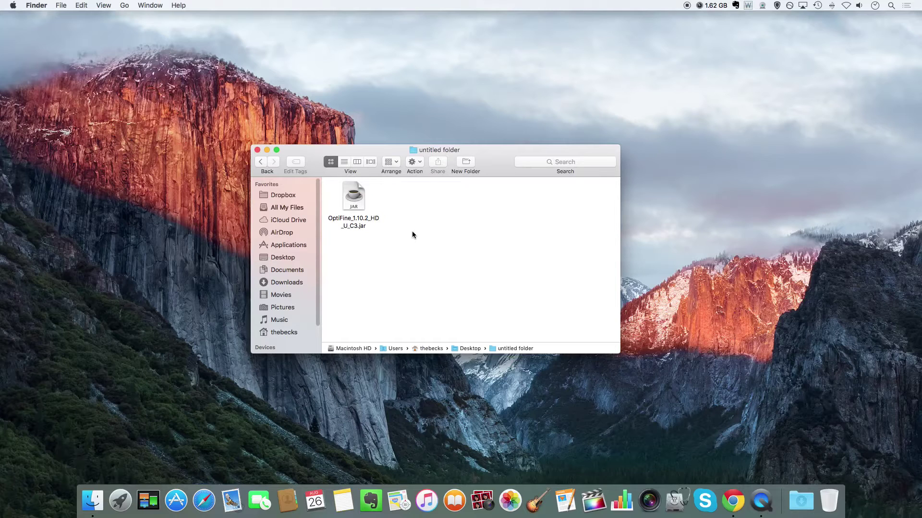
click(353, 197)
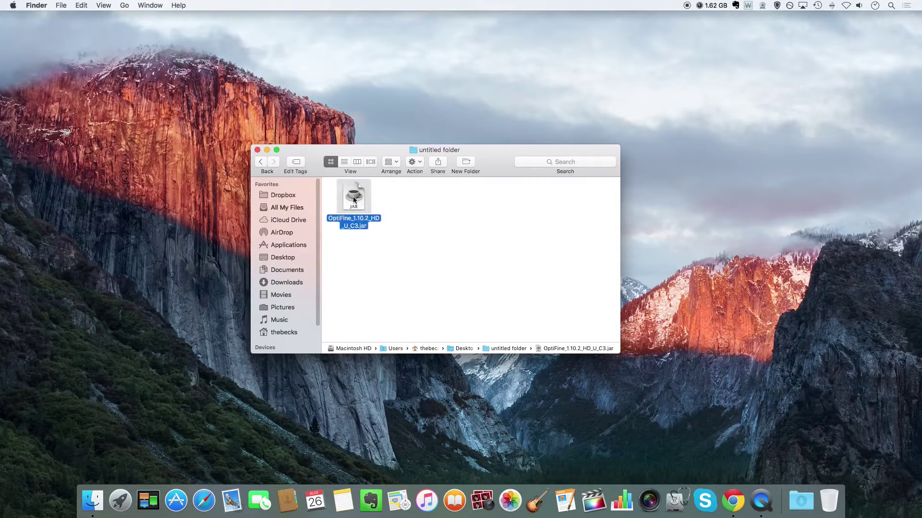
Step: Open the OptiFine jar despite the unidentified-developer security warning
key(super+o)
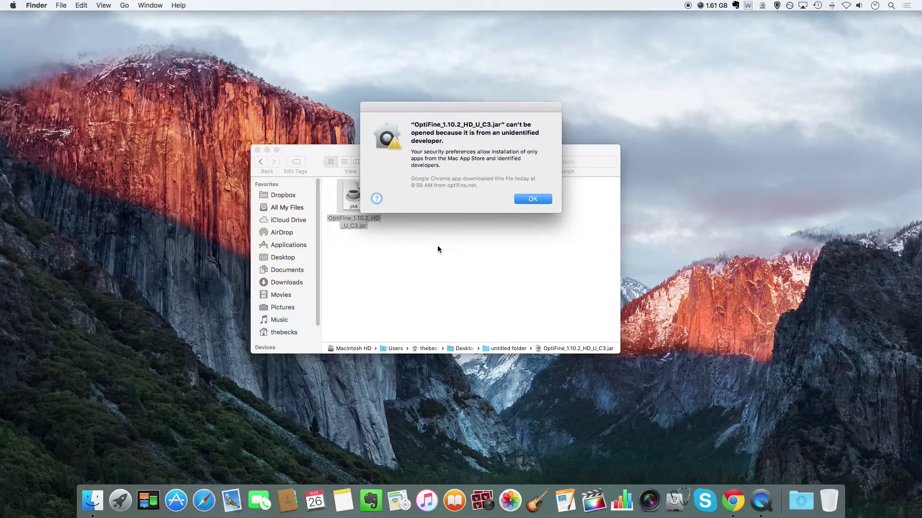
key(Return)
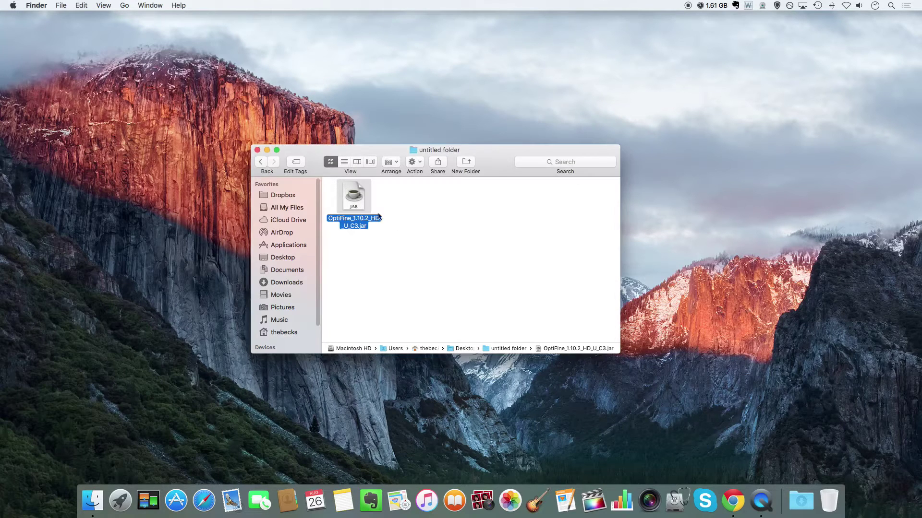
right_click(360, 206)
click(379, 210)
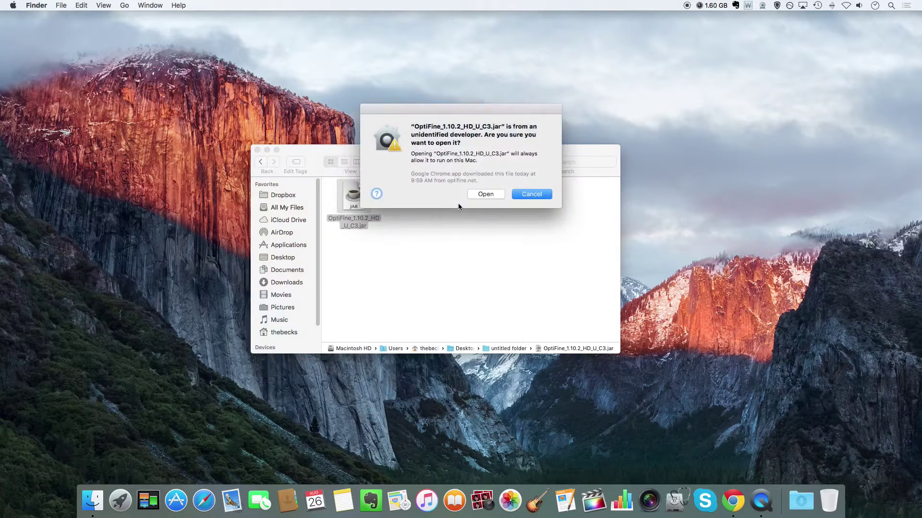
click(486, 194)
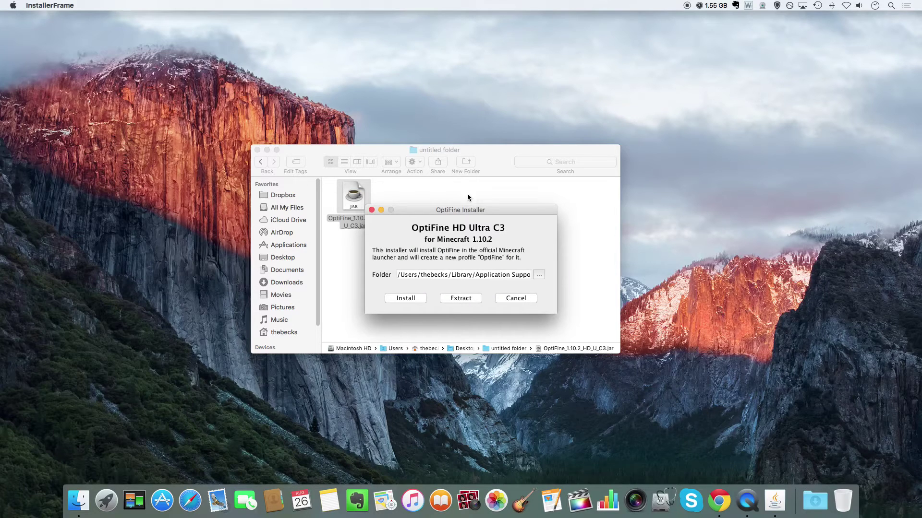
Step: Install OptiFine HD Ultra C3, acknowledge the success message and close the installer
drag(456, 211, 450, 179)
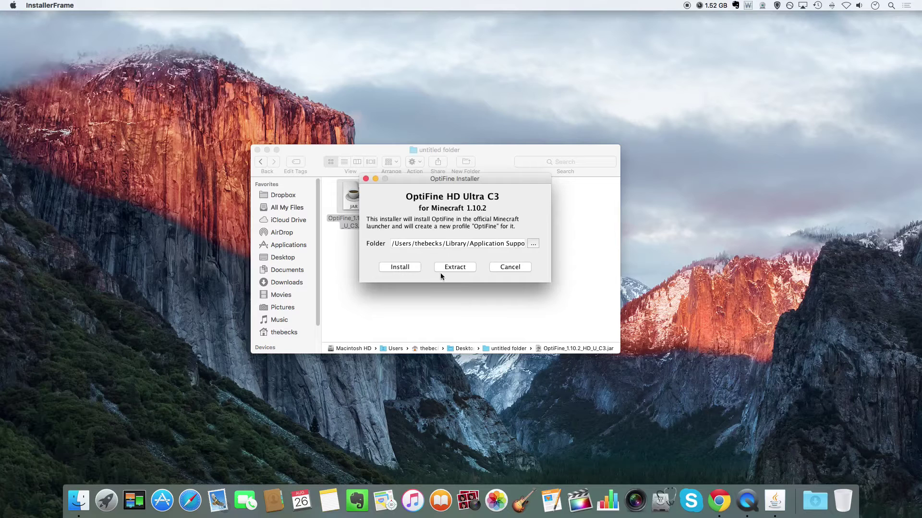
click(400, 266)
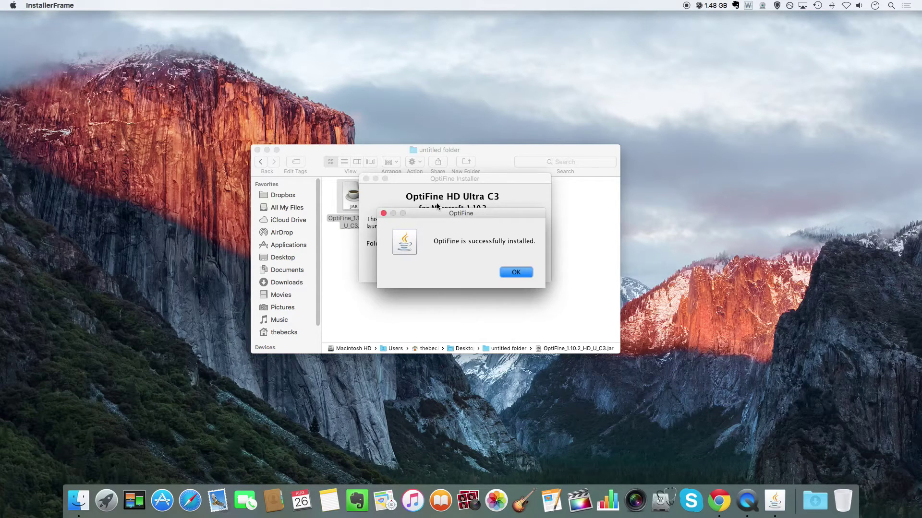
click(515, 272)
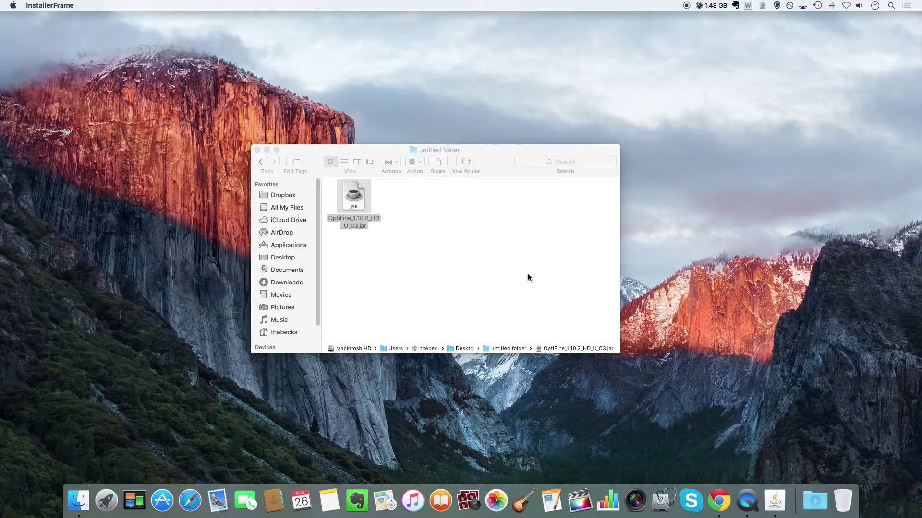
click(440, 213)
Step: Close the Finder window and launch Minecraft from Launchpad
click(257, 150)
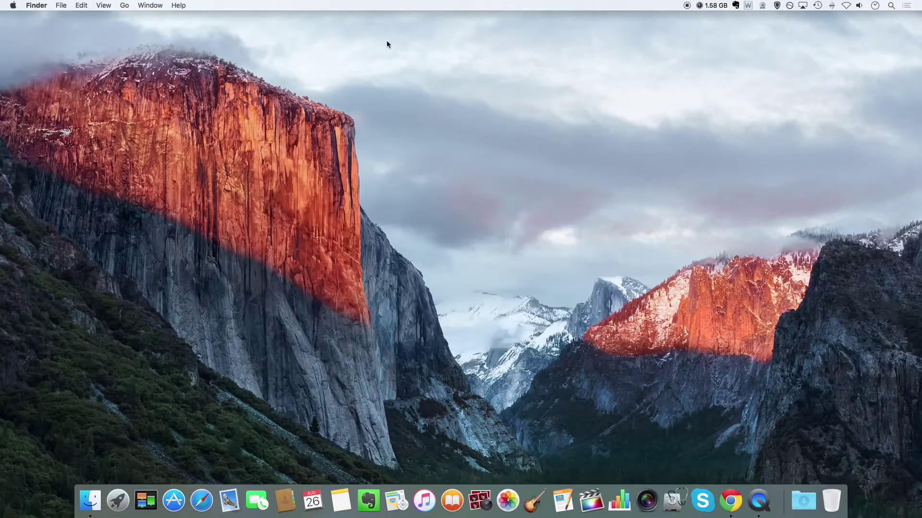
key(F4)
click(356, 65)
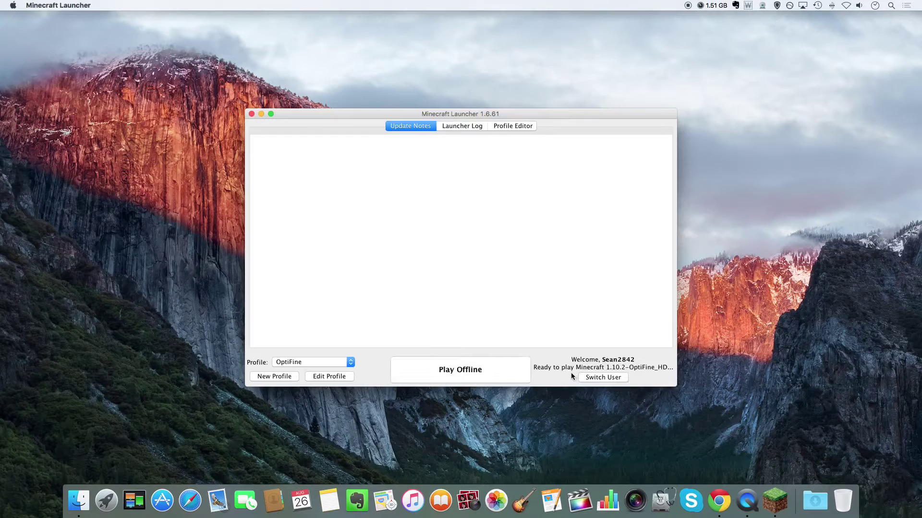
click(549, 367)
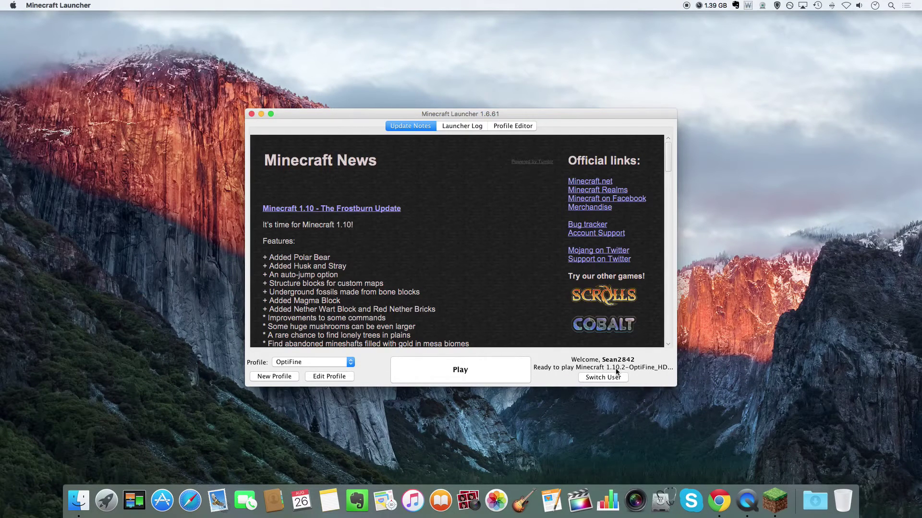
Step: Select the OptiFine profile and save it with version 1.10.2-OptiFine_HD_U_C3
click(336, 361)
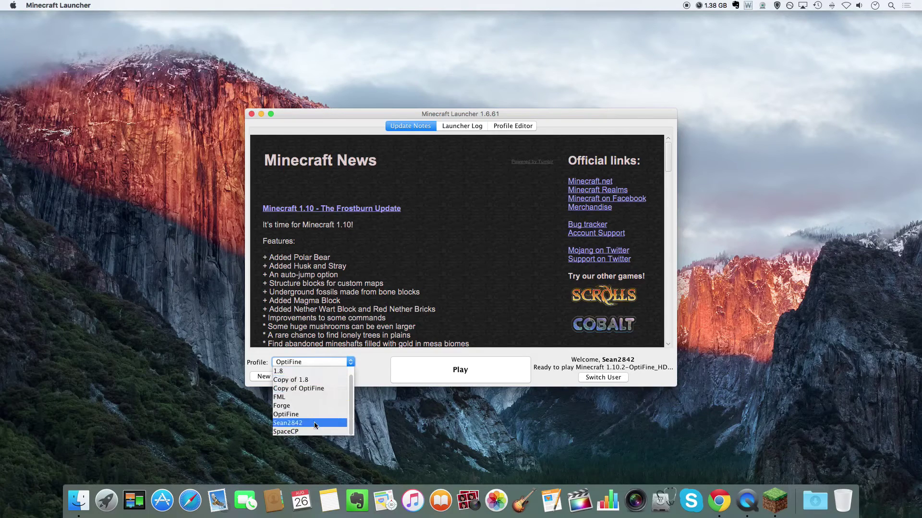
click(314, 414)
click(329, 376)
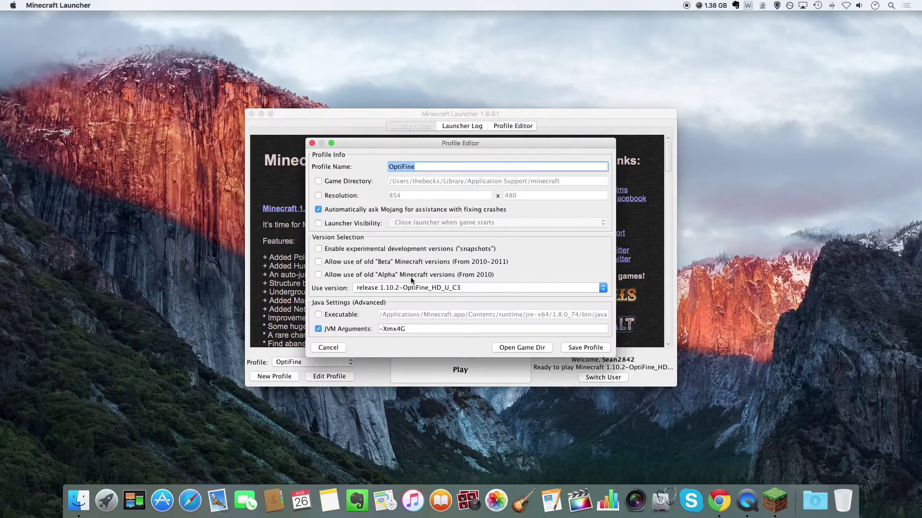
click(428, 289)
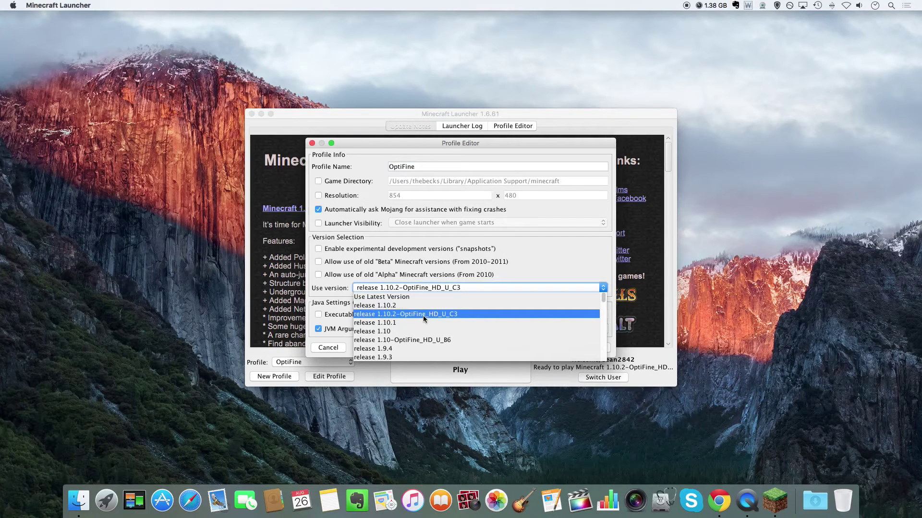
scroll(423, 316, down, 5)
scroll(423, 315, down, 5)
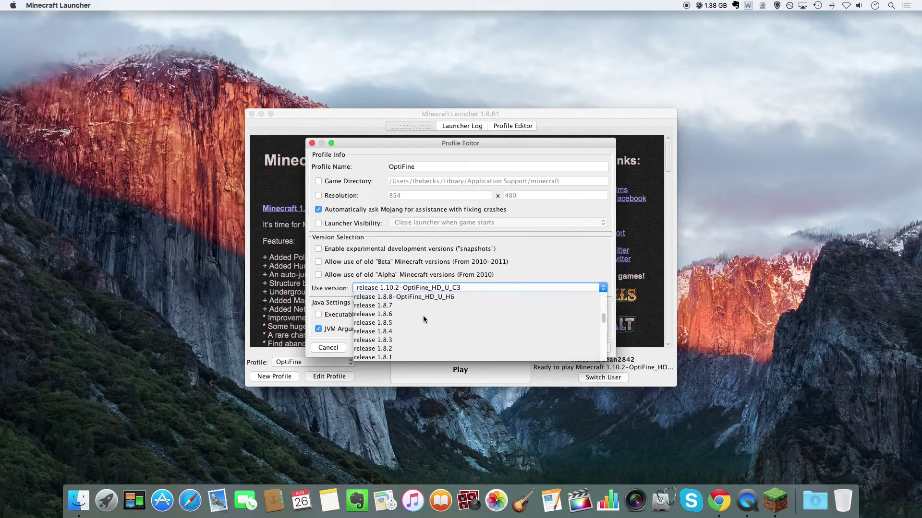
scroll(423, 316, down, 3)
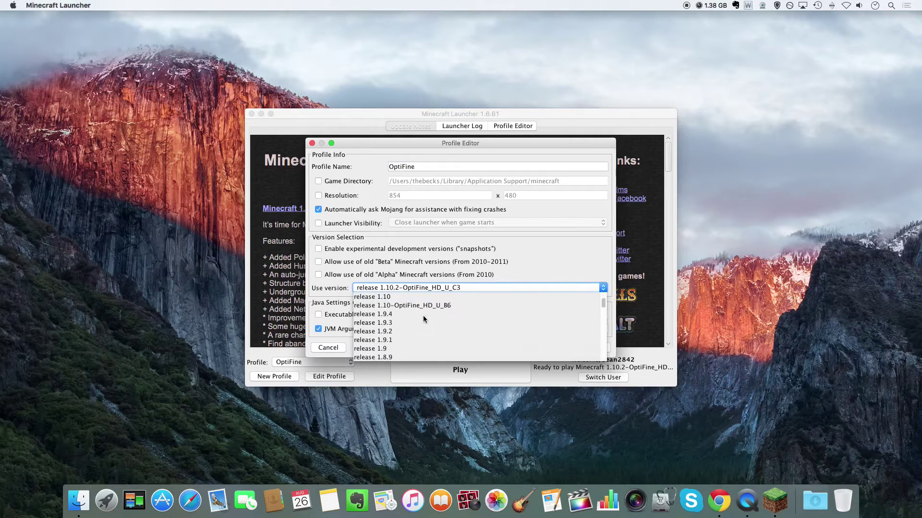
scroll(423, 315, up, 5)
scroll(422, 318, up, 5)
click(423, 321)
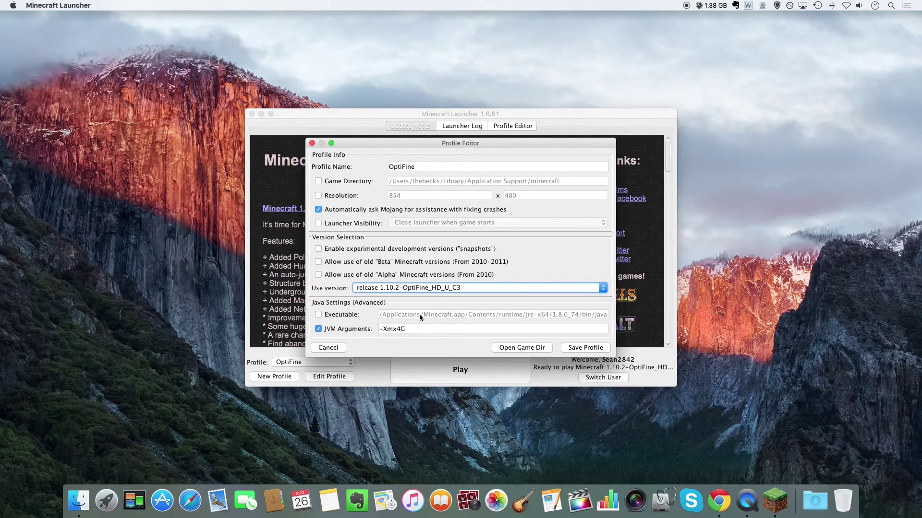
click(586, 348)
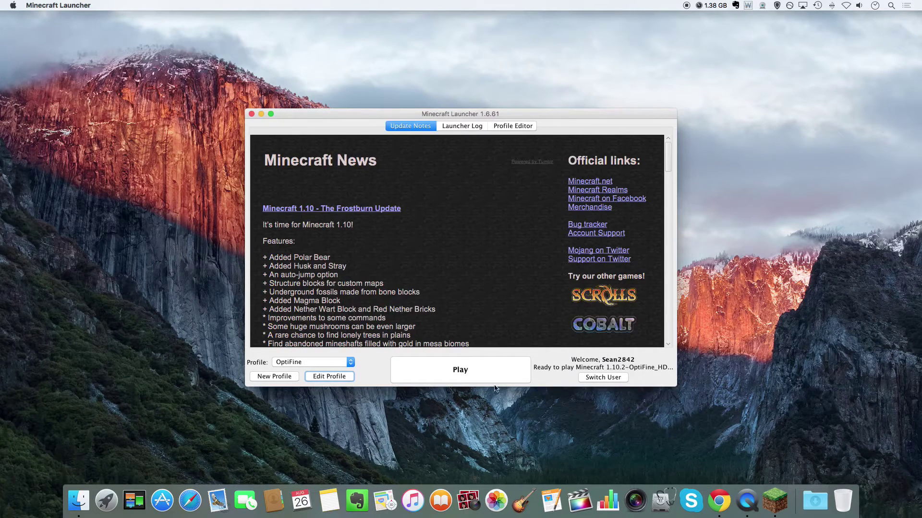
Step: Play the OptiFine profile, walk forward, cycle camera views, and show the F3 debug overlay
click(459, 371)
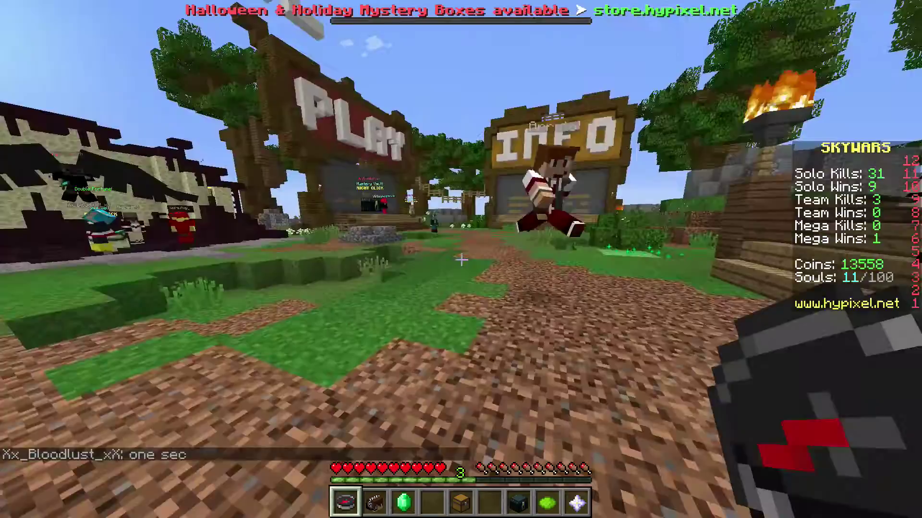
key(w)
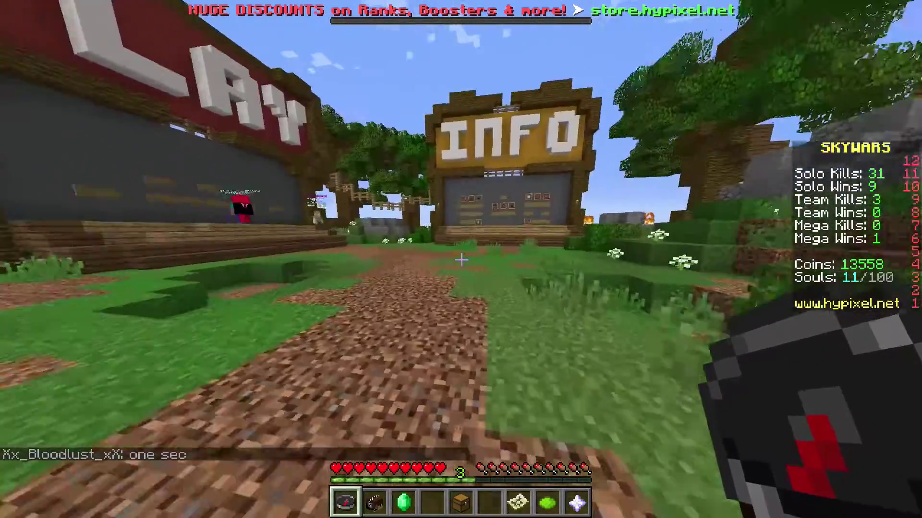
key(F5)
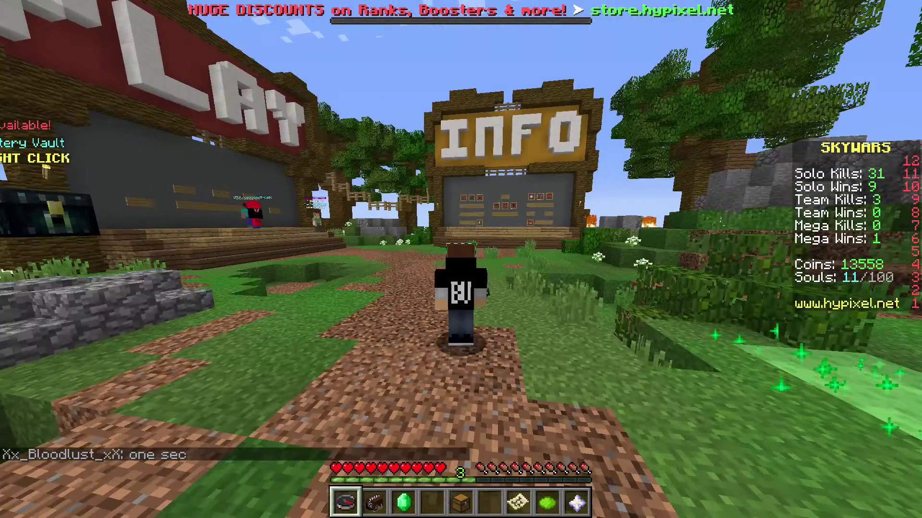
key(F5)
key(F5)
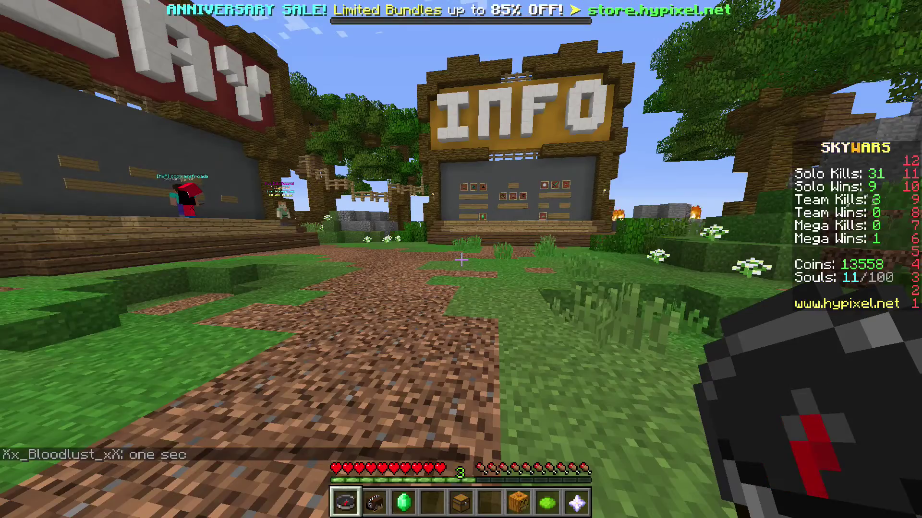
key(F3)
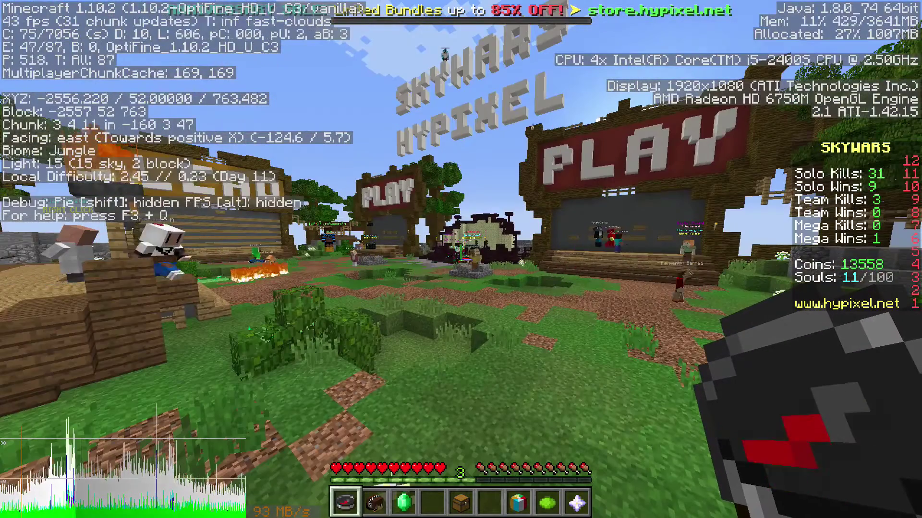
Step: From the pause menu, go through Options to Video Settings
key(Escape)
click(441, 258)
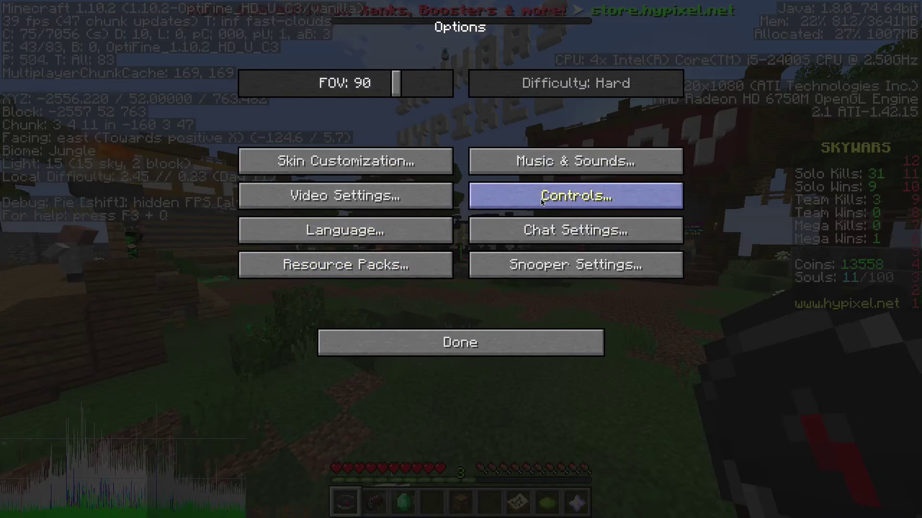
click(344, 196)
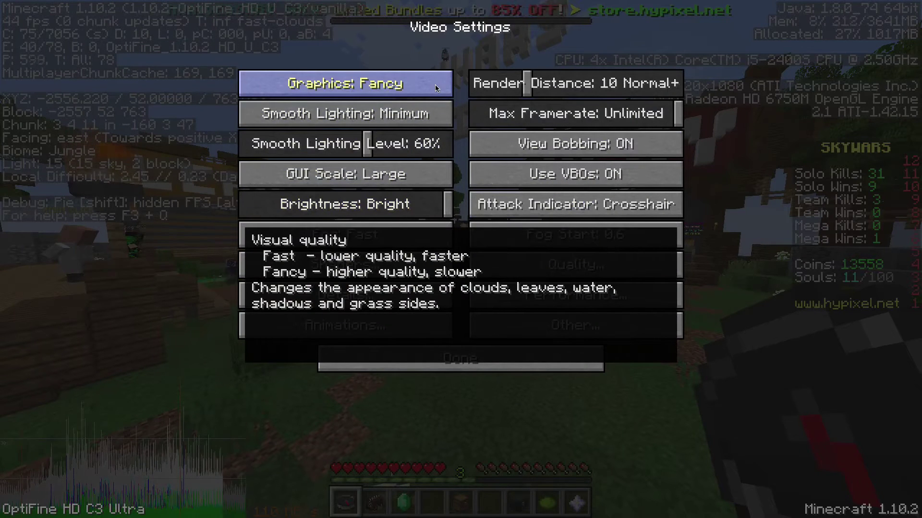
mouse_move(346, 84)
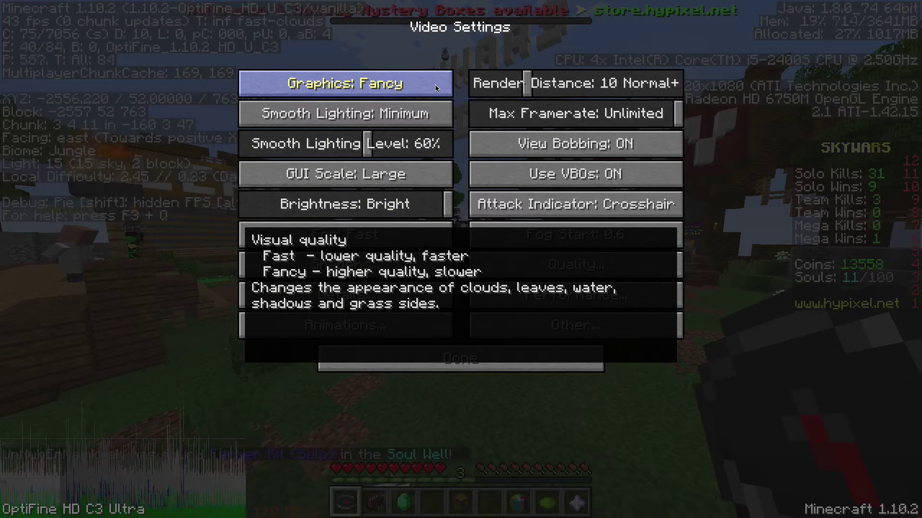
Step: Set Graphics to Fast and Render Distance to 10 Normal+ after testing 9, 32 and 2
click(435, 84)
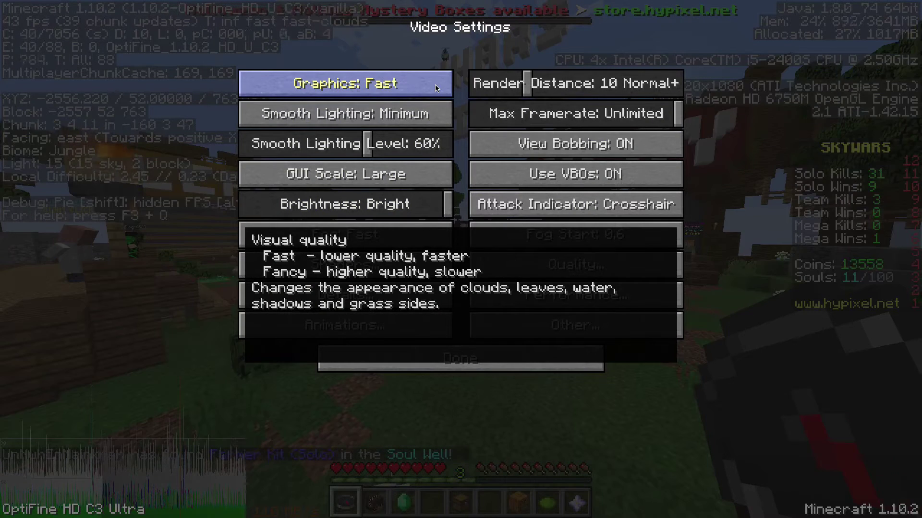
click(436, 85)
click(435, 84)
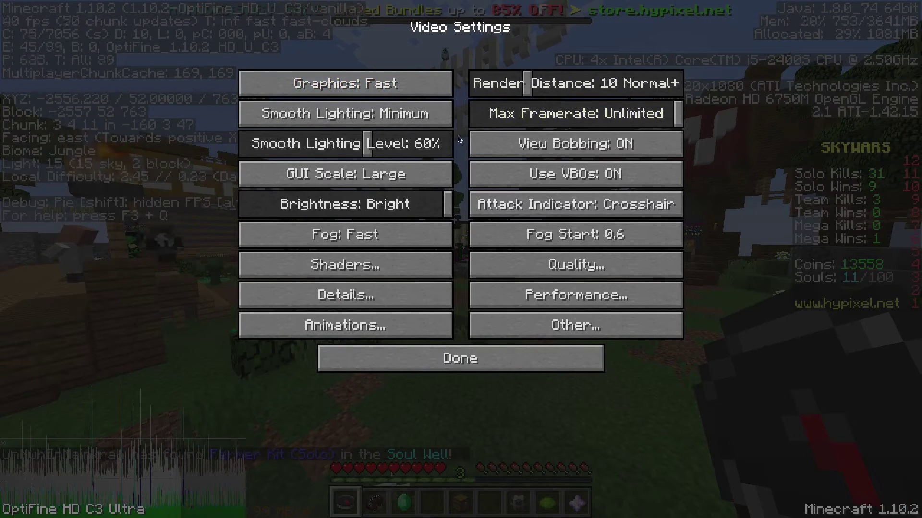
click(525, 85)
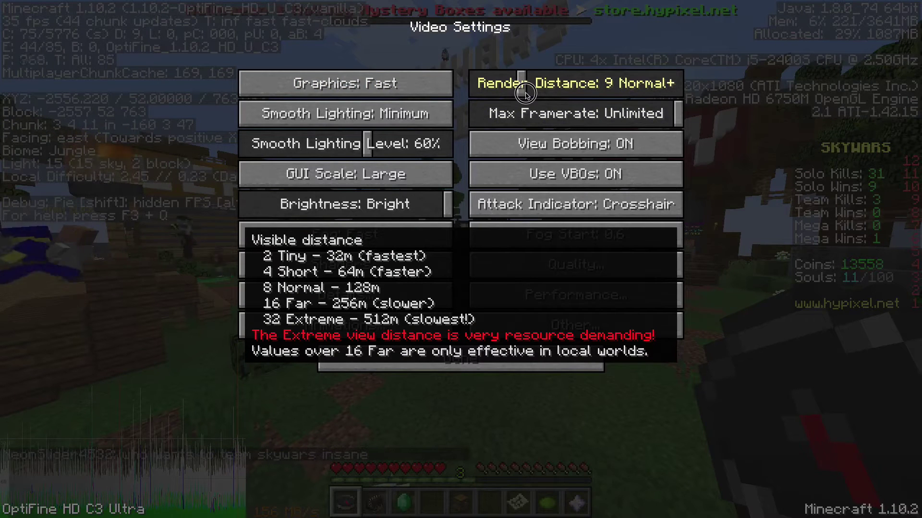
drag(526, 90, 531, 90)
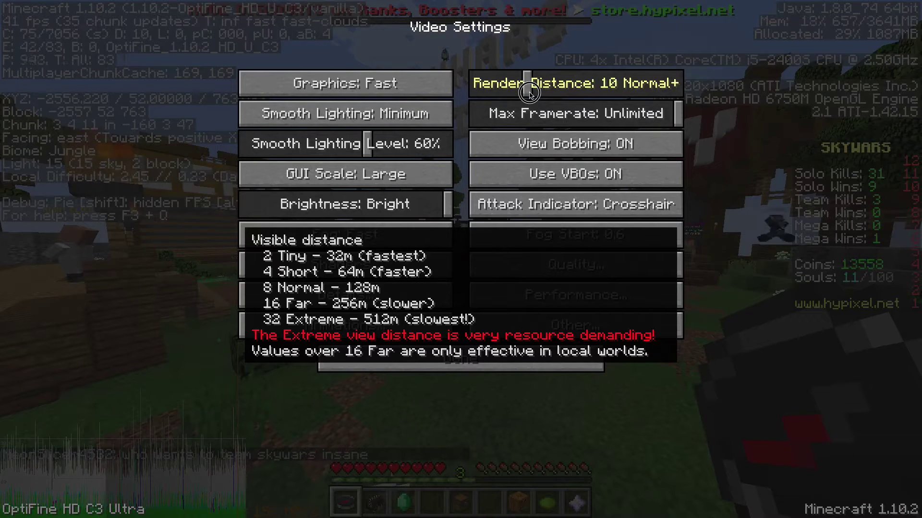
drag(531, 86, 680, 85)
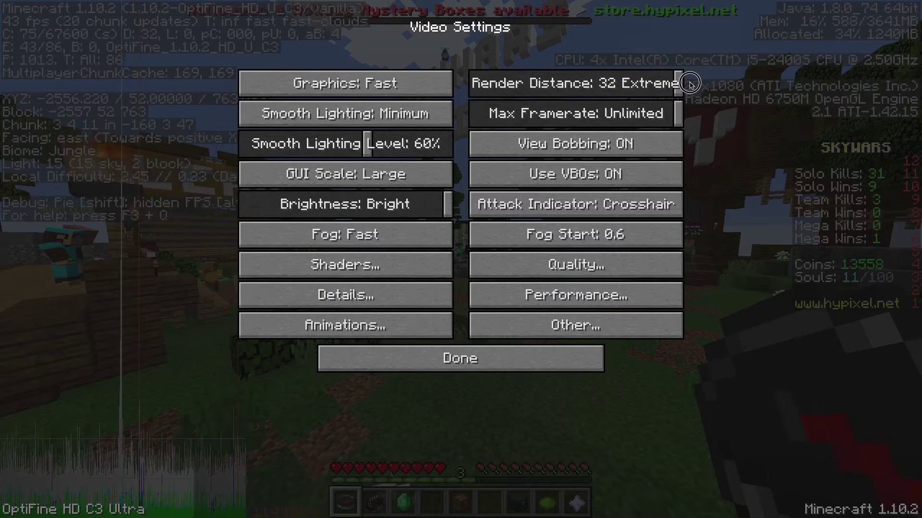
drag(681, 84, 472, 87)
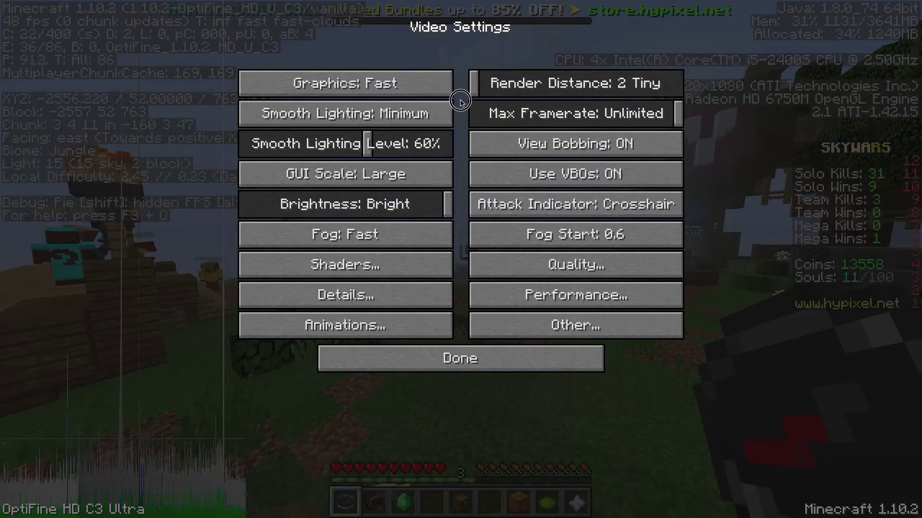
drag(472, 84, 534, 90)
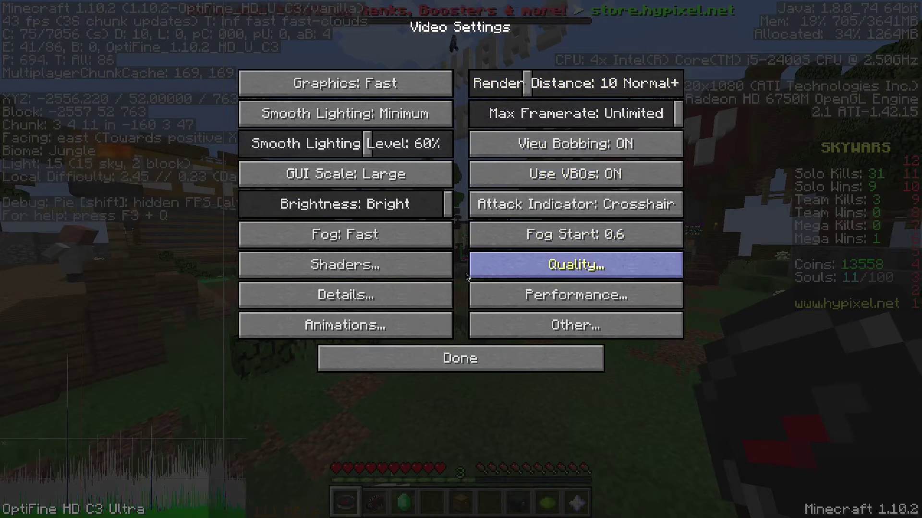
Step: In Detail Settings, raise cloud height to 100% and turn Clouds OFF
click(444, 294)
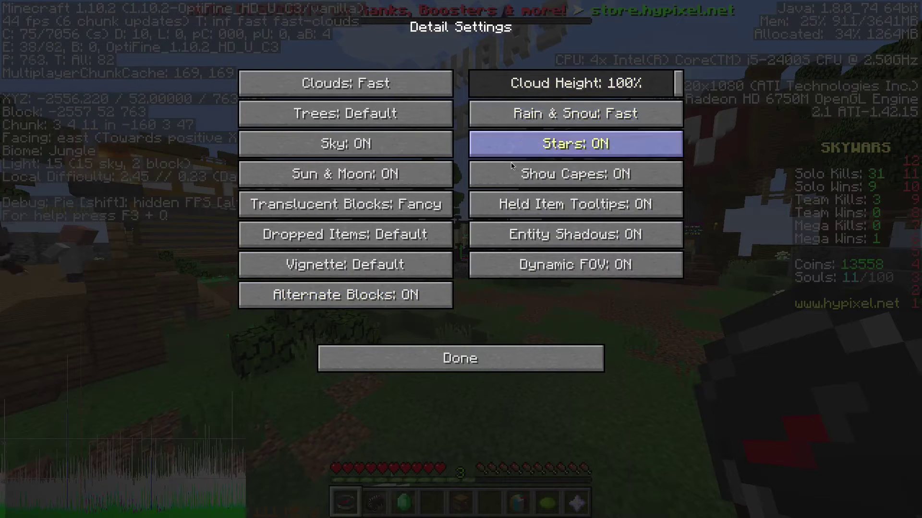
drag(476, 85, 699, 94)
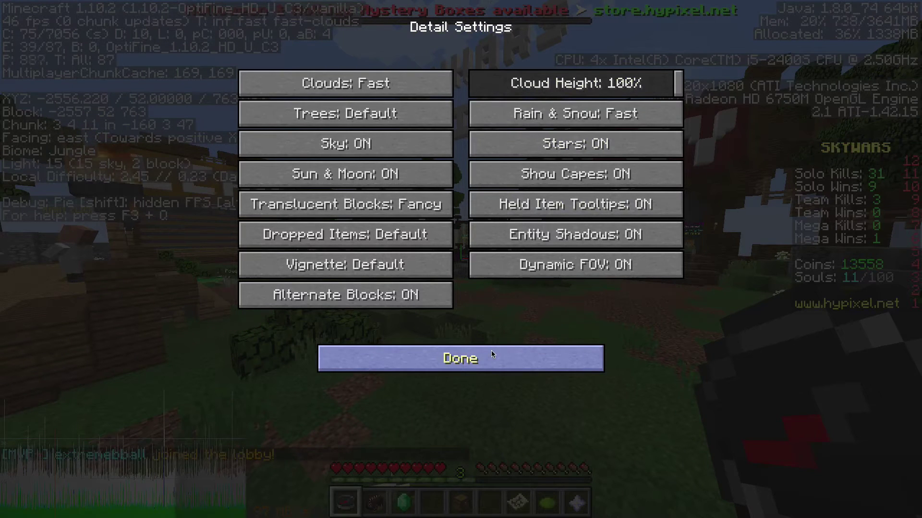
click(384, 87)
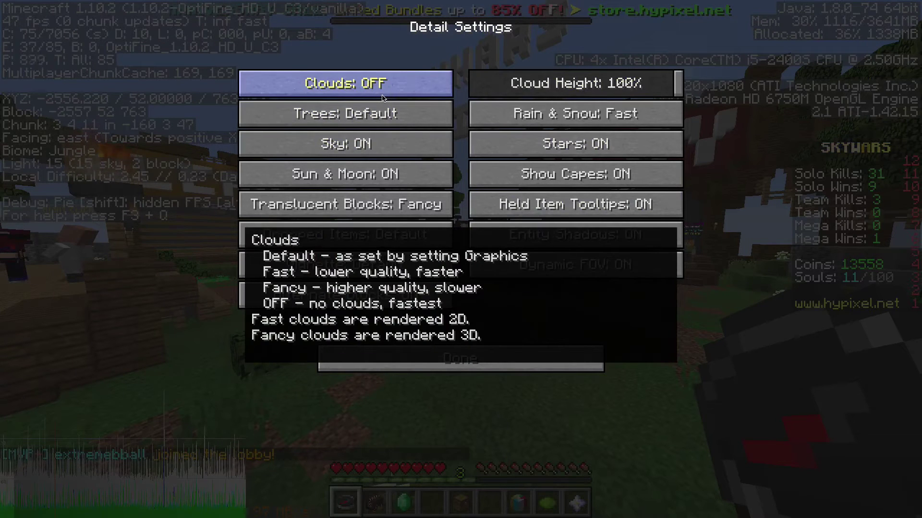
Step: Leave Detail Settings and review the Animations and Quality settings
click(469, 359)
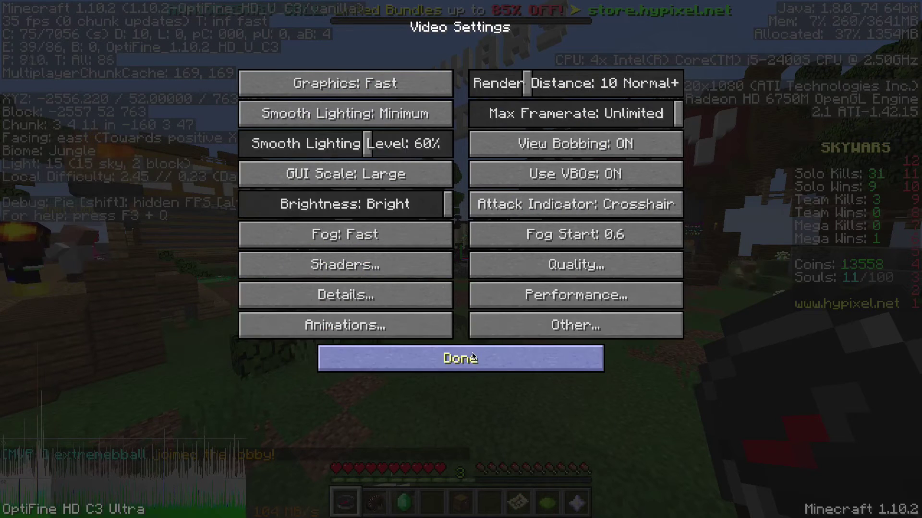
click(400, 325)
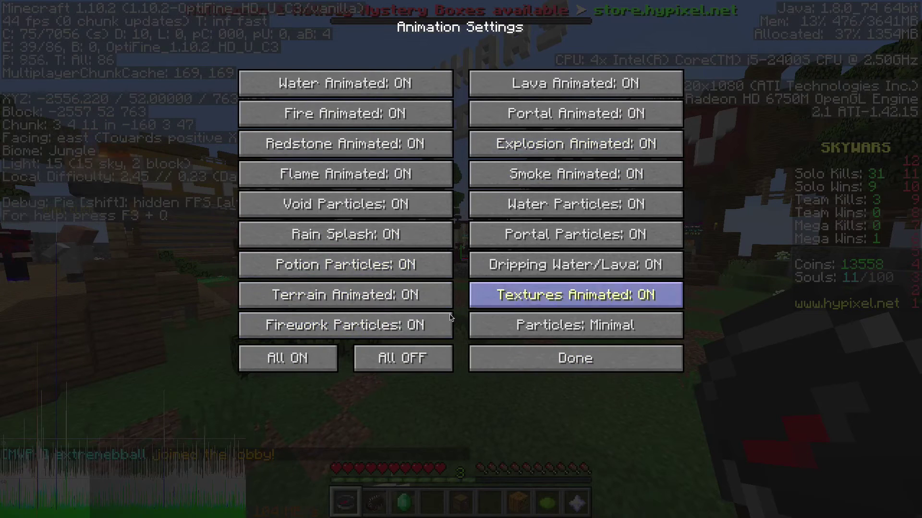
click(576, 358)
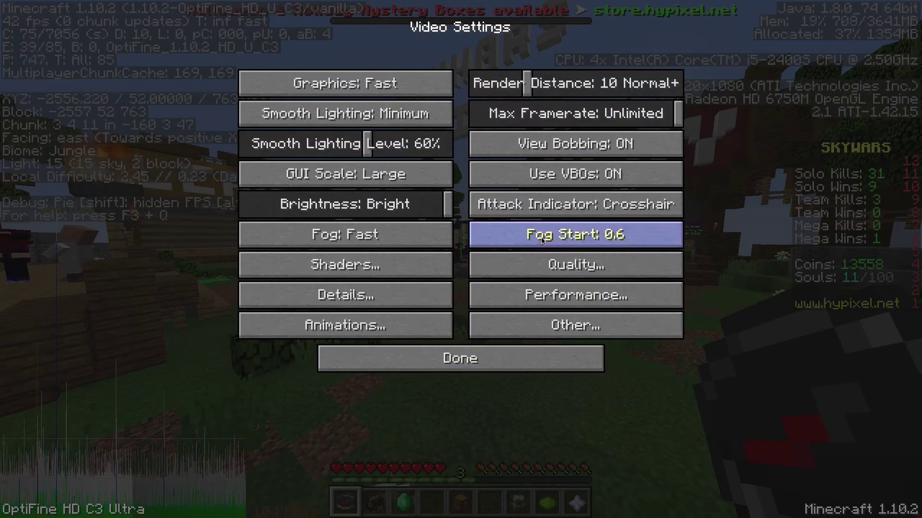
click(575, 264)
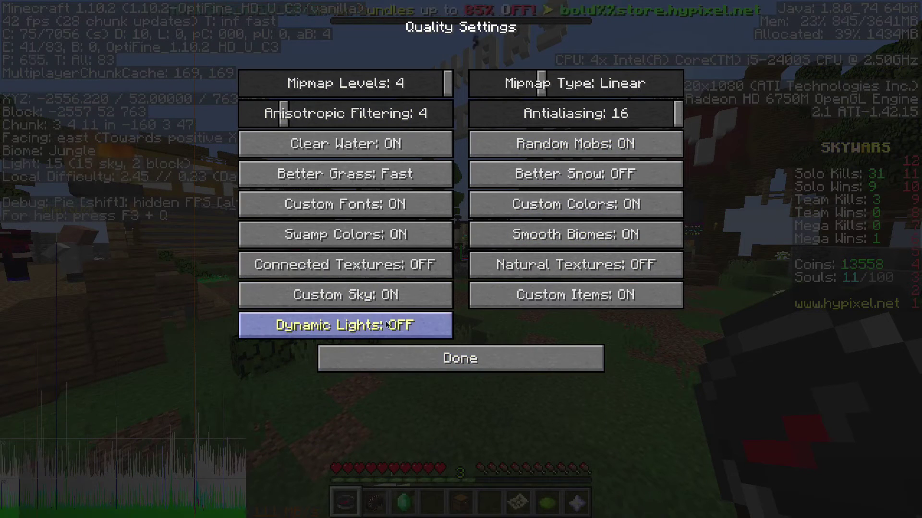
click(547, 359)
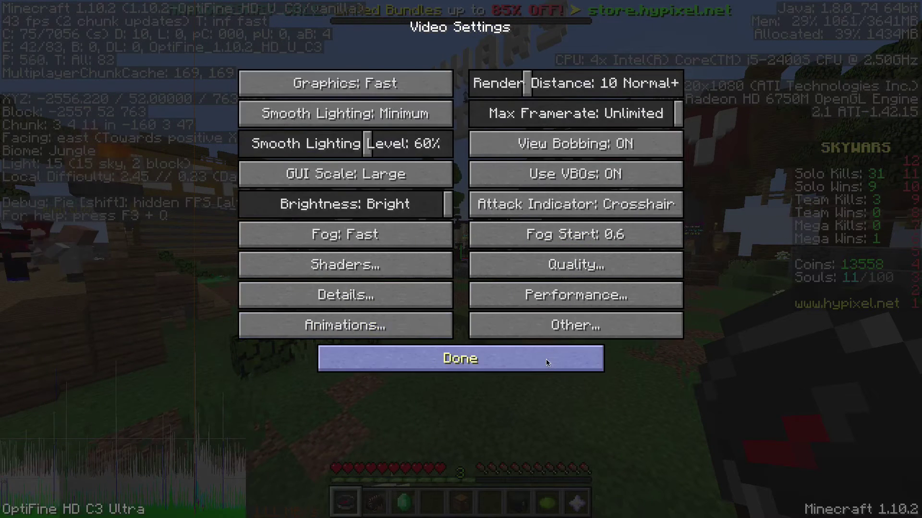
Step: Review the Other and Performance settings, then close Video Settings and Options
click(518, 317)
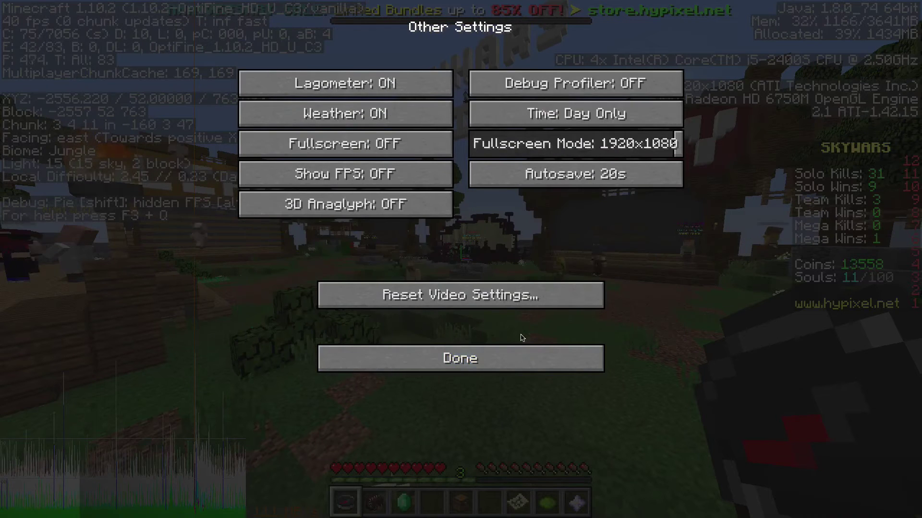
click(460, 362)
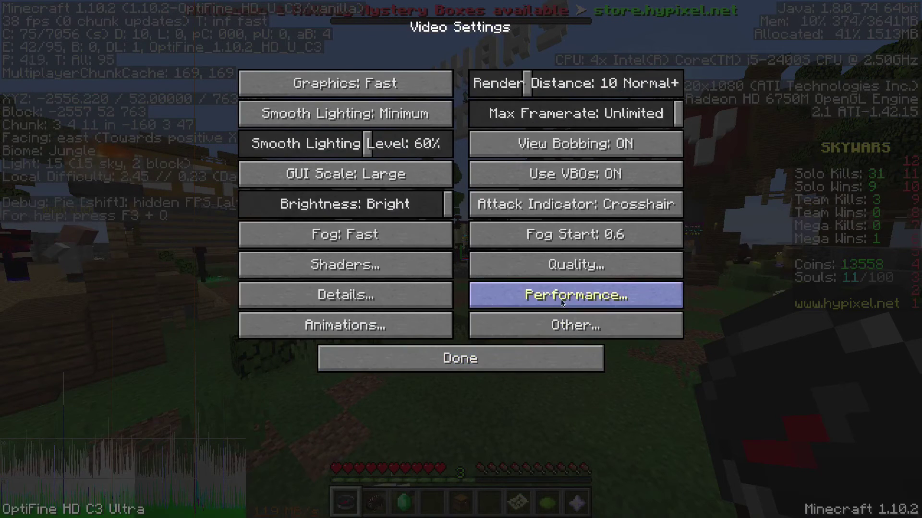
click(576, 295)
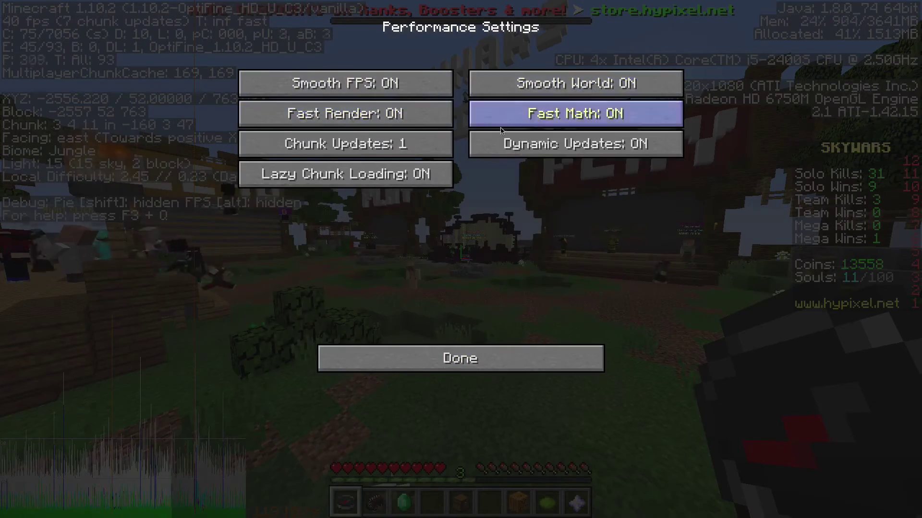
click(551, 359)
click(460, 359)
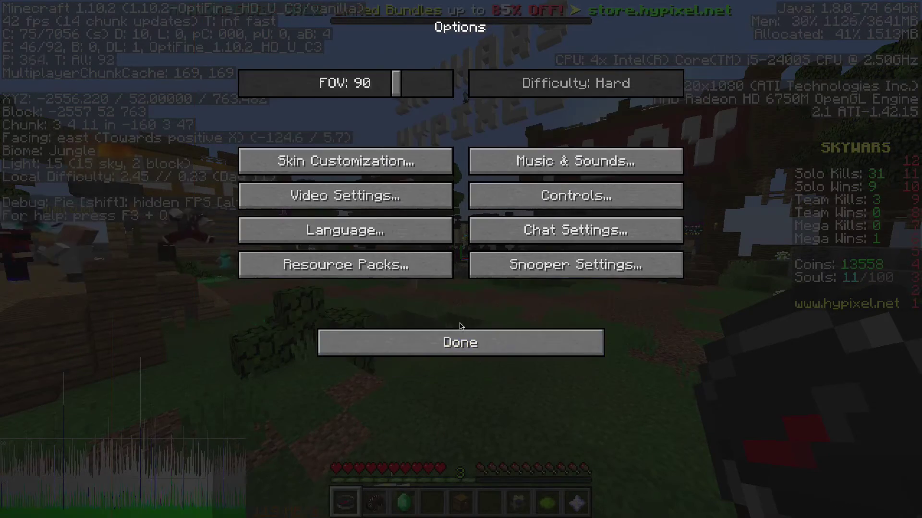
click(460, 342)
Step: Resume the game and walk across the lobby, onto the cobblestone ledge and back down
click(452, 161)
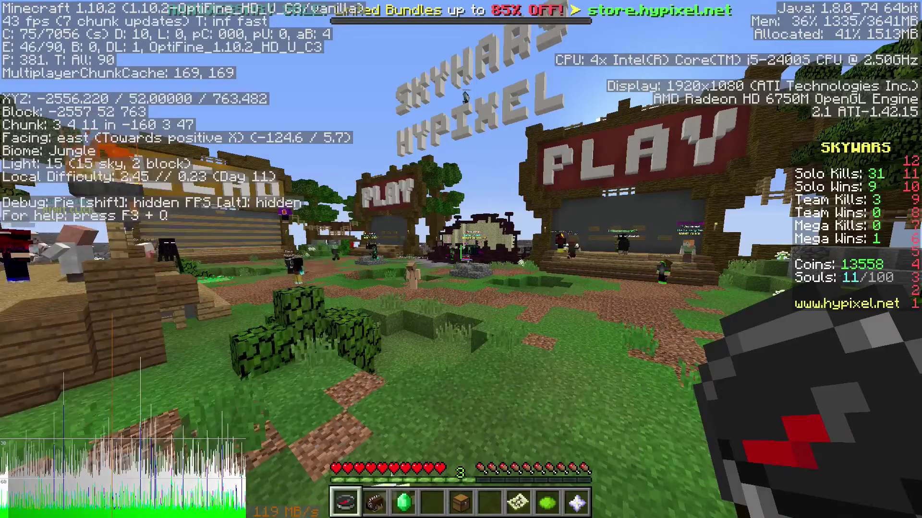
key(w)
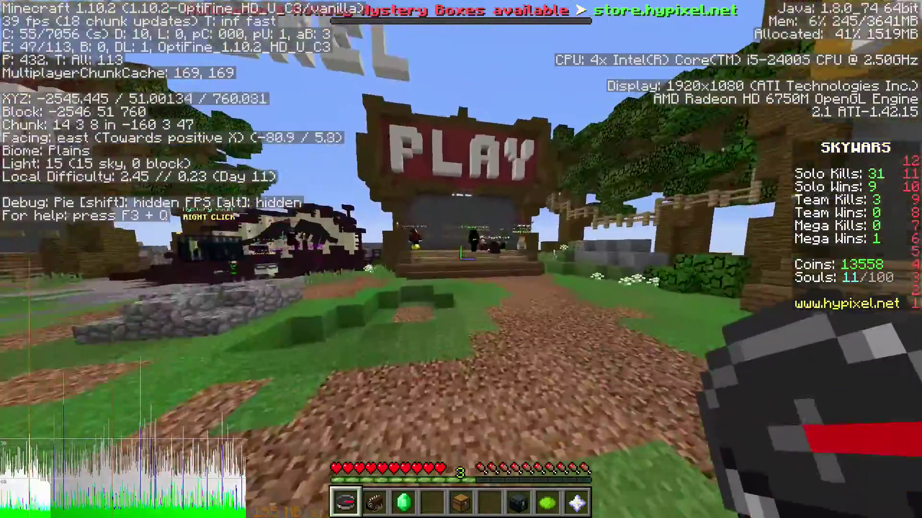
key(w)
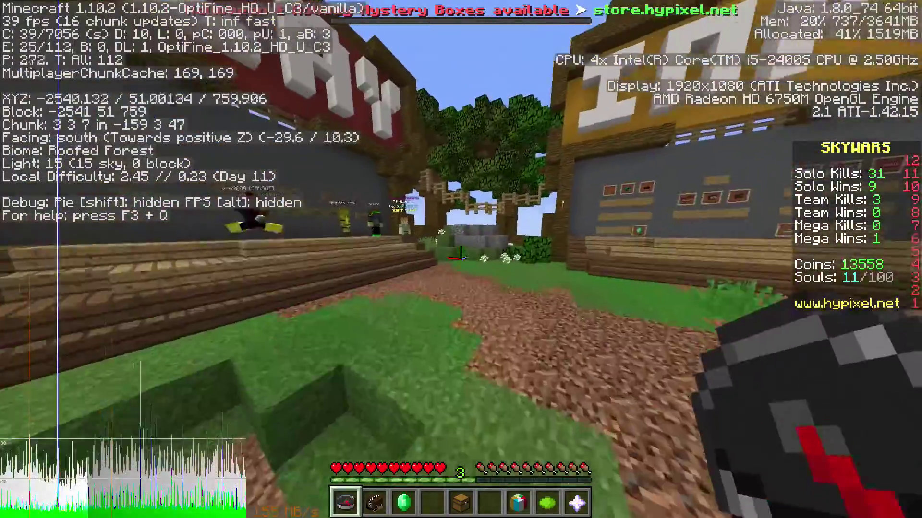
key(w)
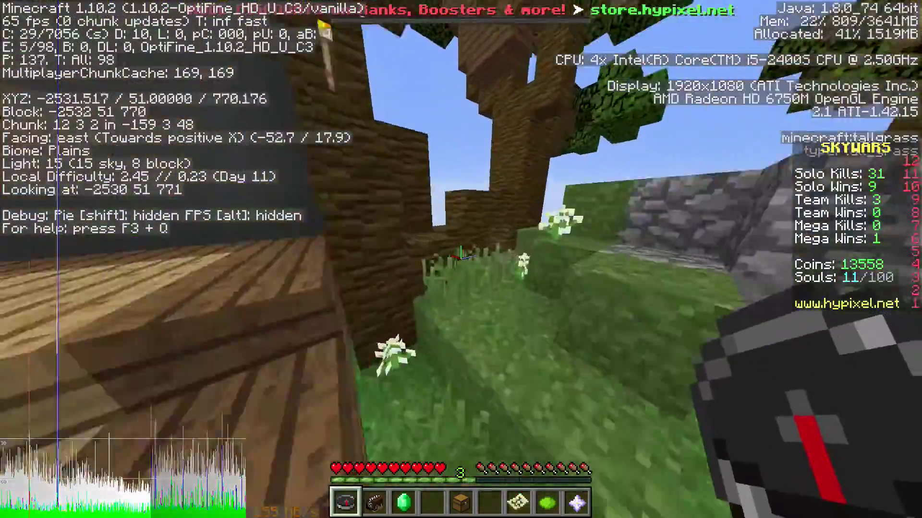
key(w)
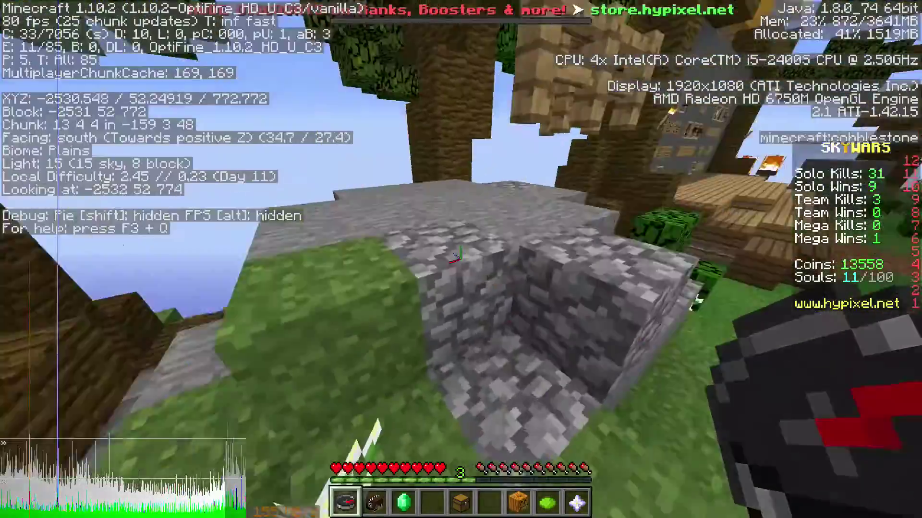
key(w)
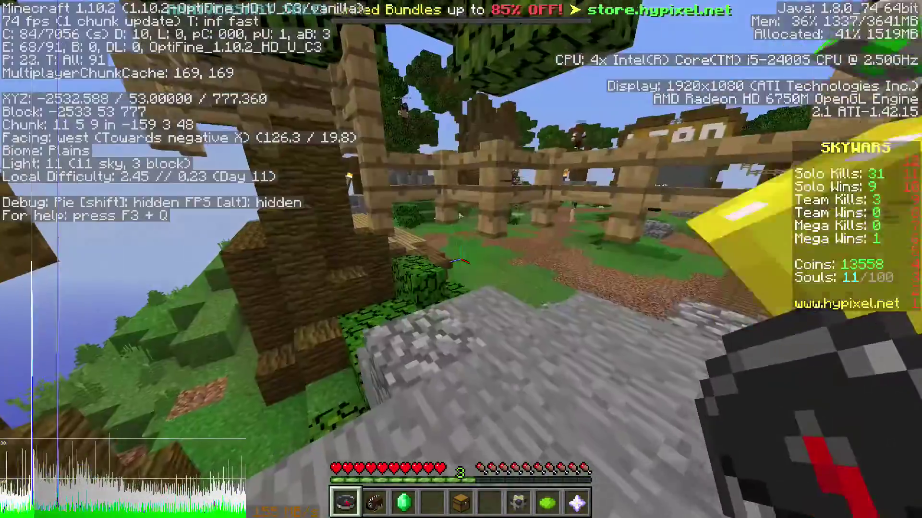
key(w)
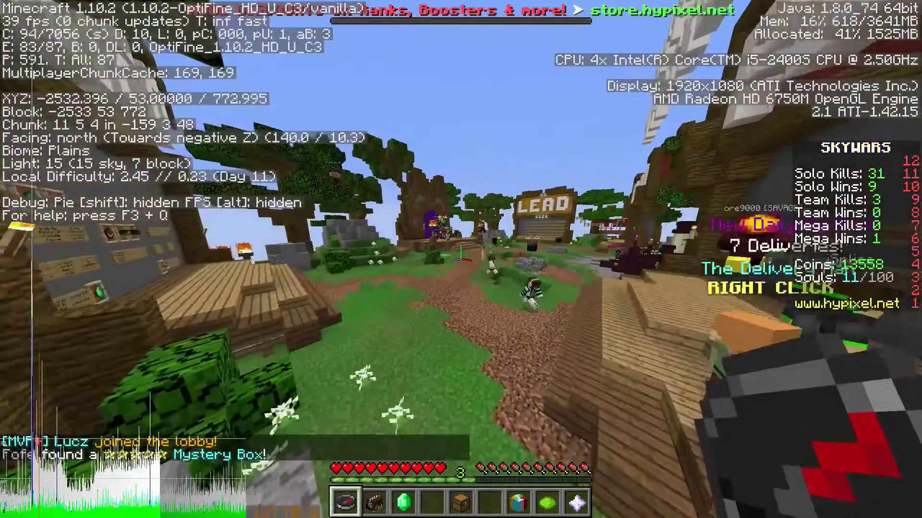
key(w)
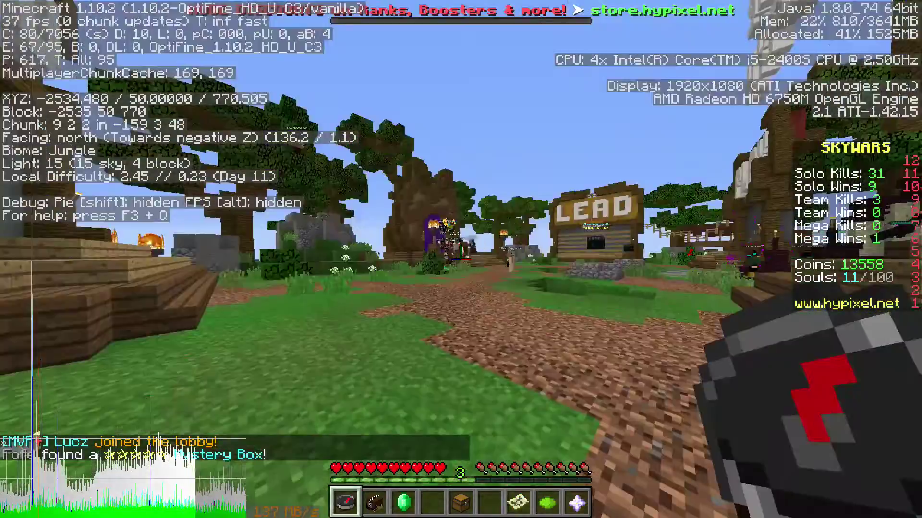
Step: Toggle third-person view and walk among the players toward the LEAD and PLAY signs
key(F5)
key(F5)
key(F5)
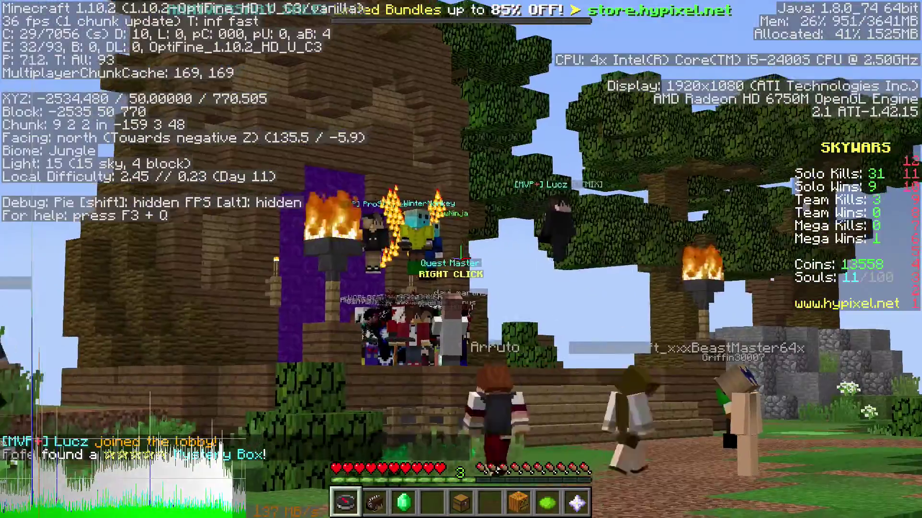
key(F5)
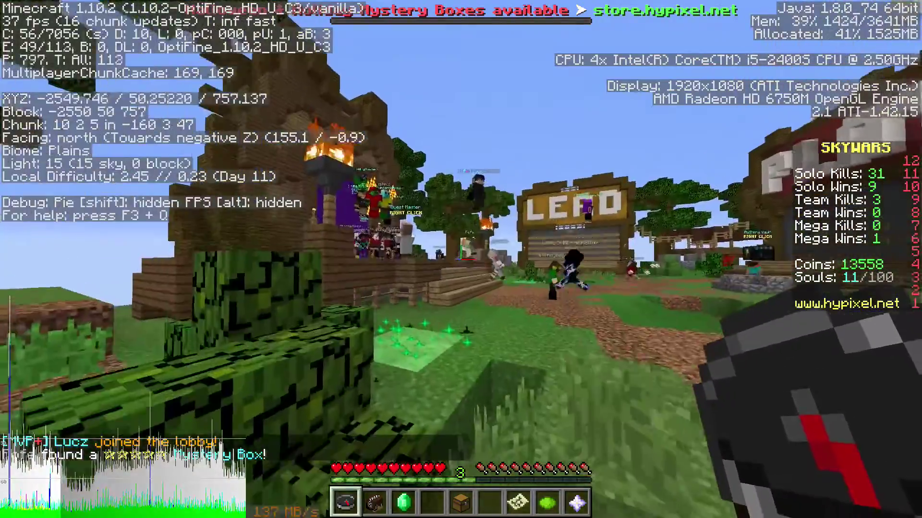
key(w)
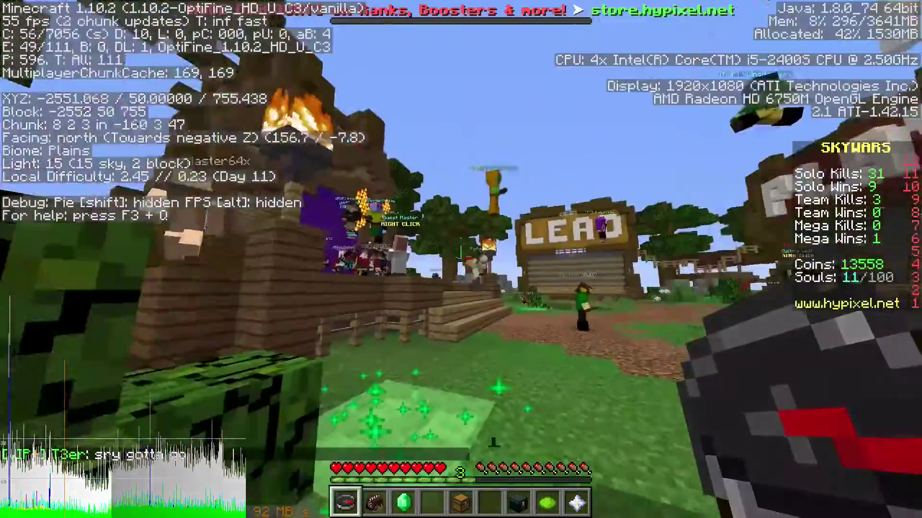
key(7)
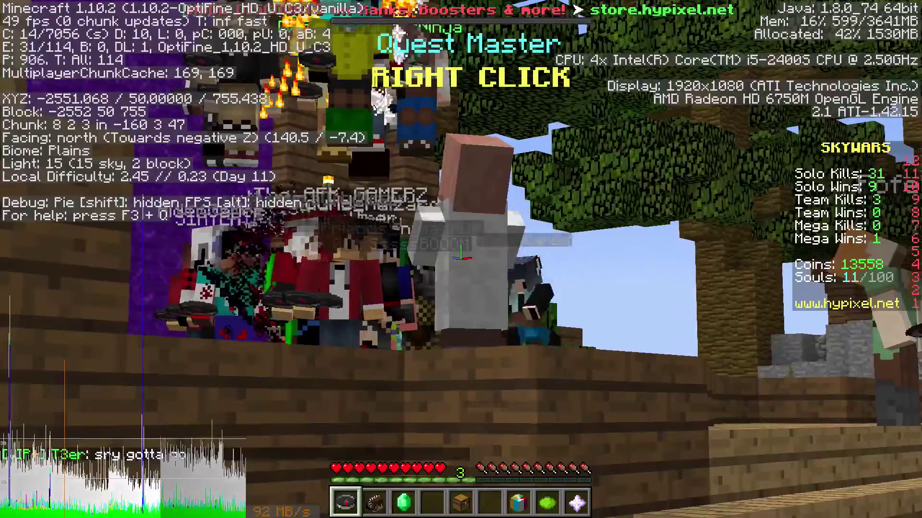
key(F5)
key(w)
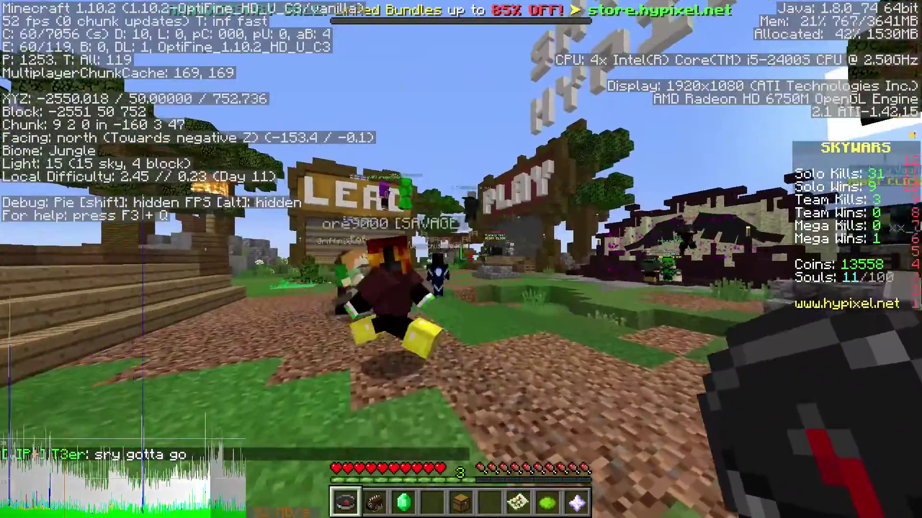
key(w)
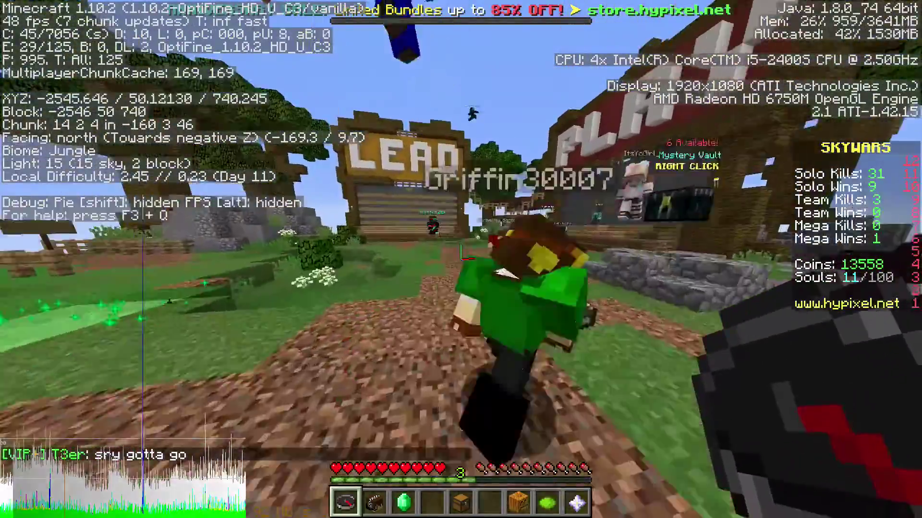
key(w)
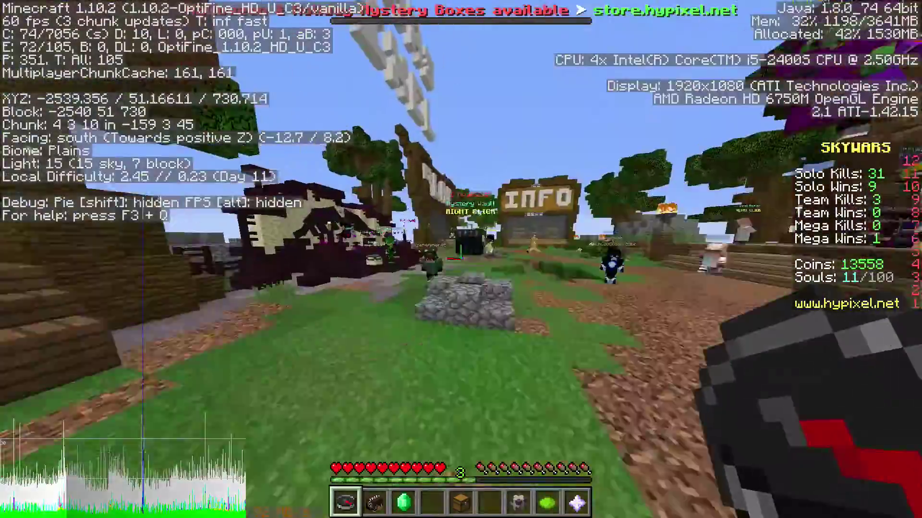
key(w)
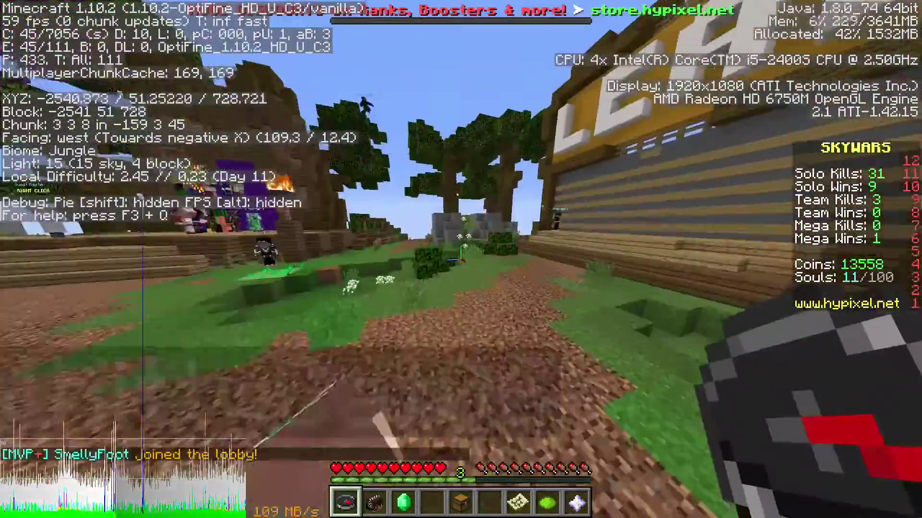